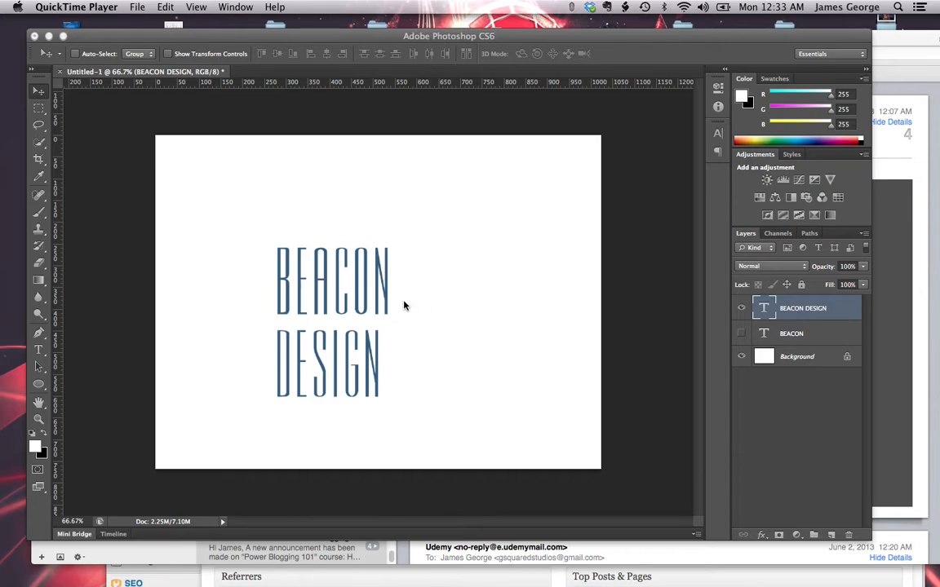
Select all the text in the BEACON DESIGN layer and try out other typefaces from the font list on it
click(40, 351)
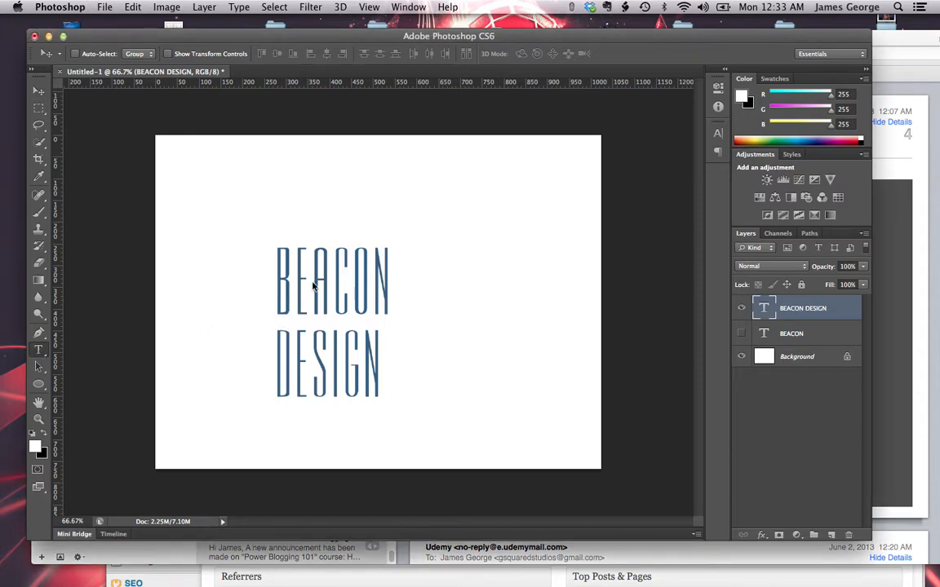
double_click(767, 310)
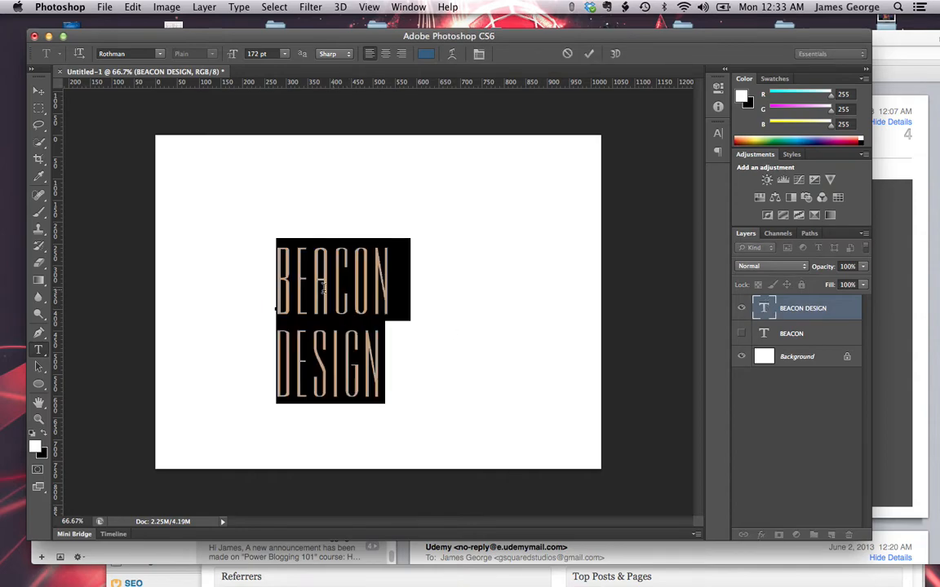
click(119, 53)
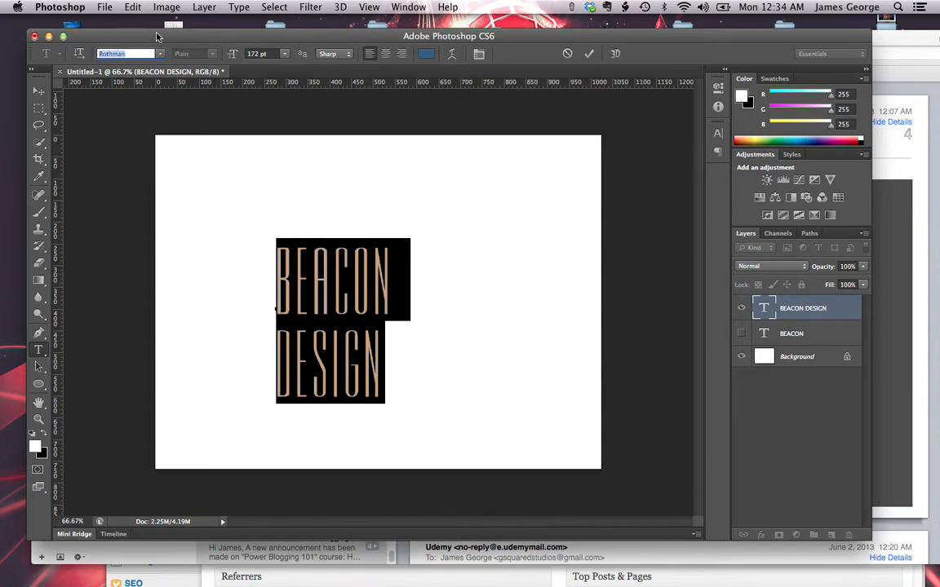
key(Up)
key(Up)
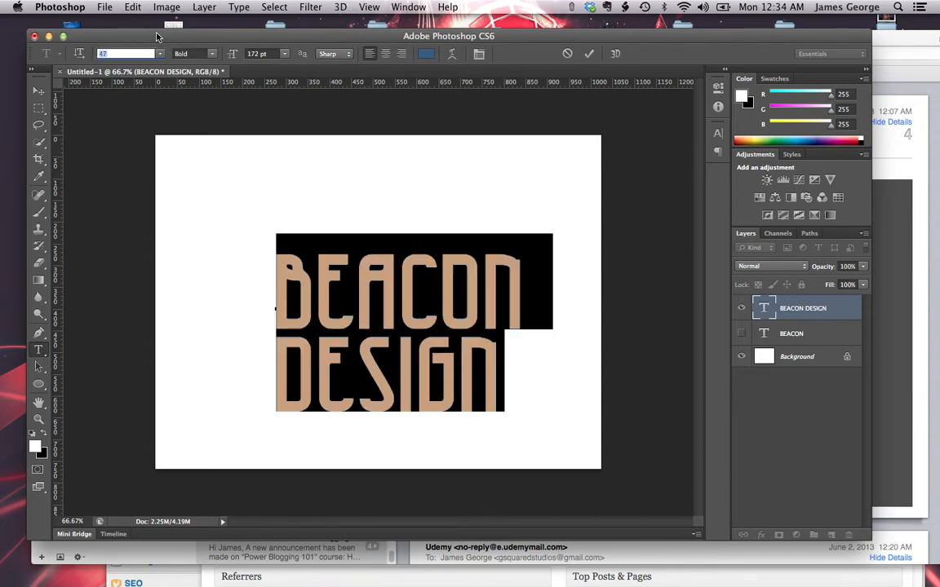
key(Down)
key(Up)
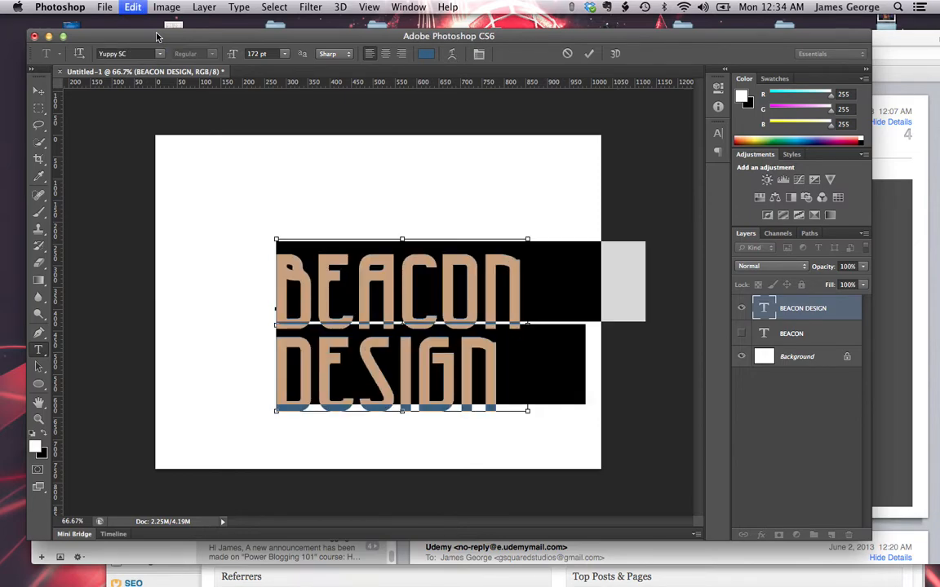
key(Down)
key(Up)
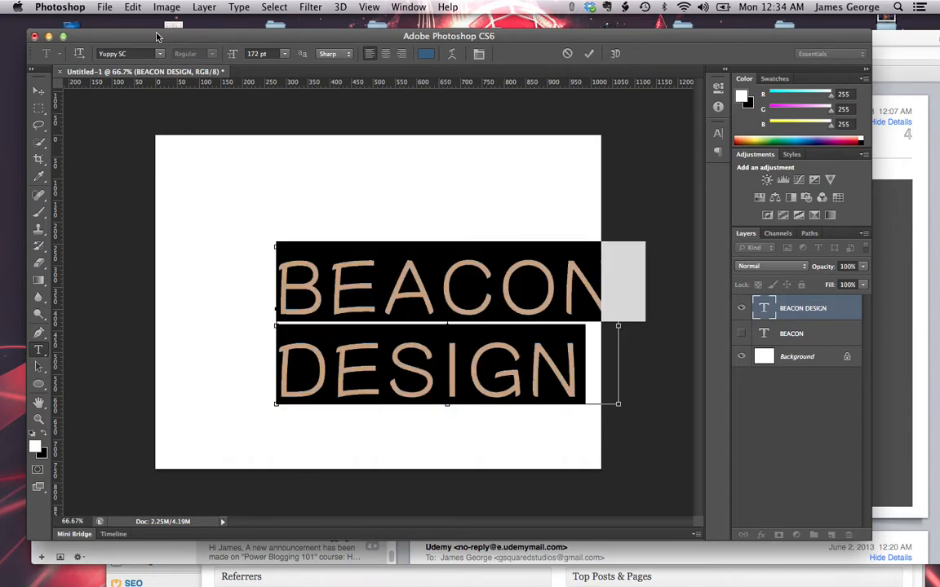
Set the font of the selected BEACON DESIGN text to Rothman
click(129, 51)
text(rothman)
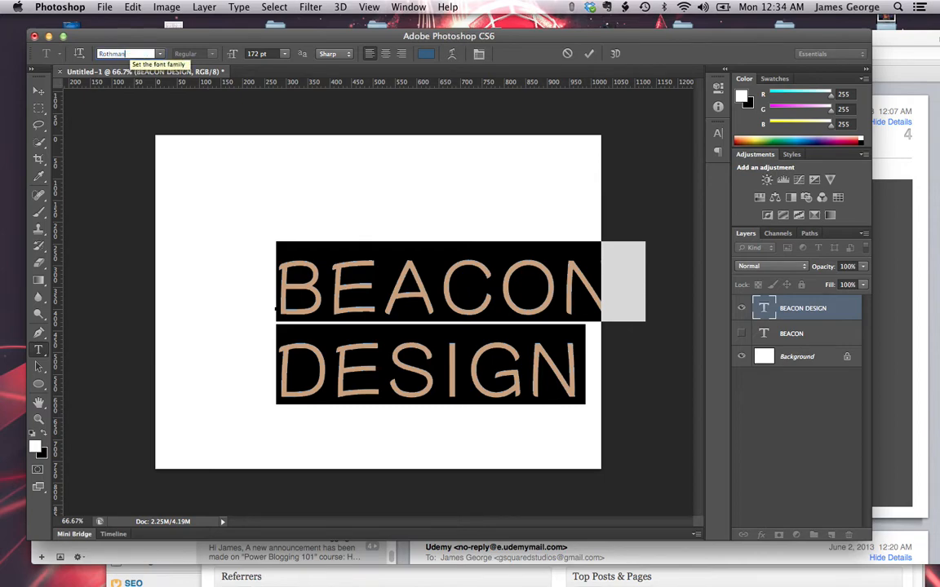
key(Tab)
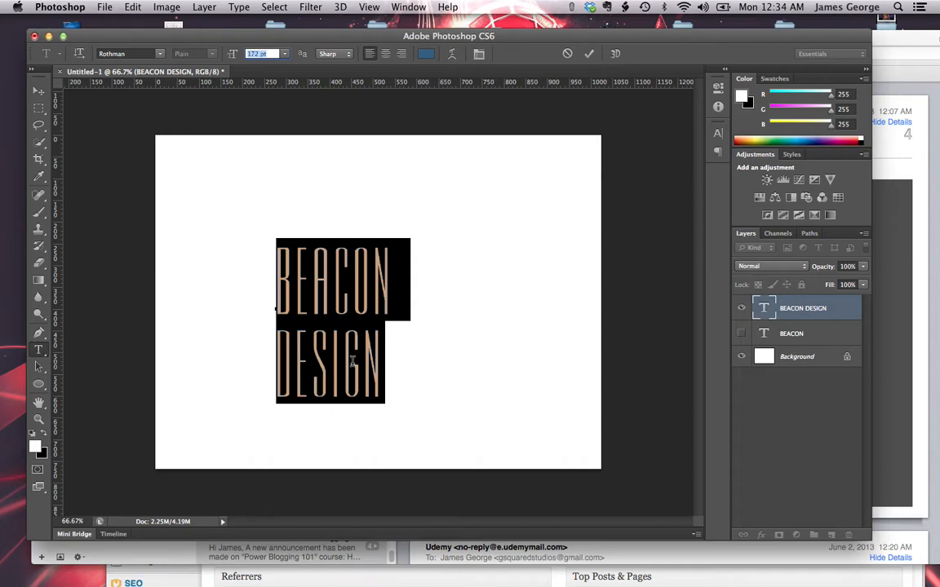
click(264, 54)
Select both lines of the BEACON DESIGN text and widen the letter tracking to spread them out evenly
click(318, 272)
double_click(294, 282)
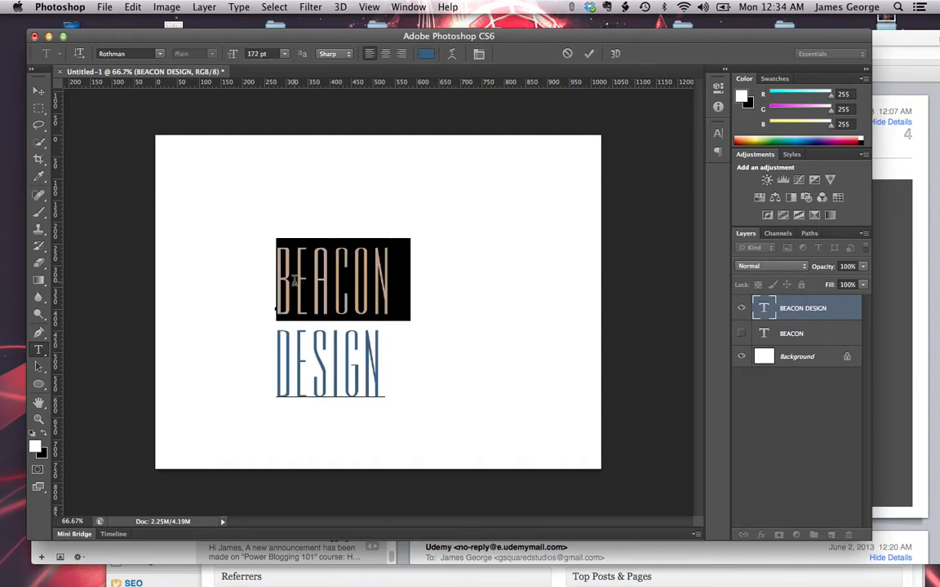
key(super+a)
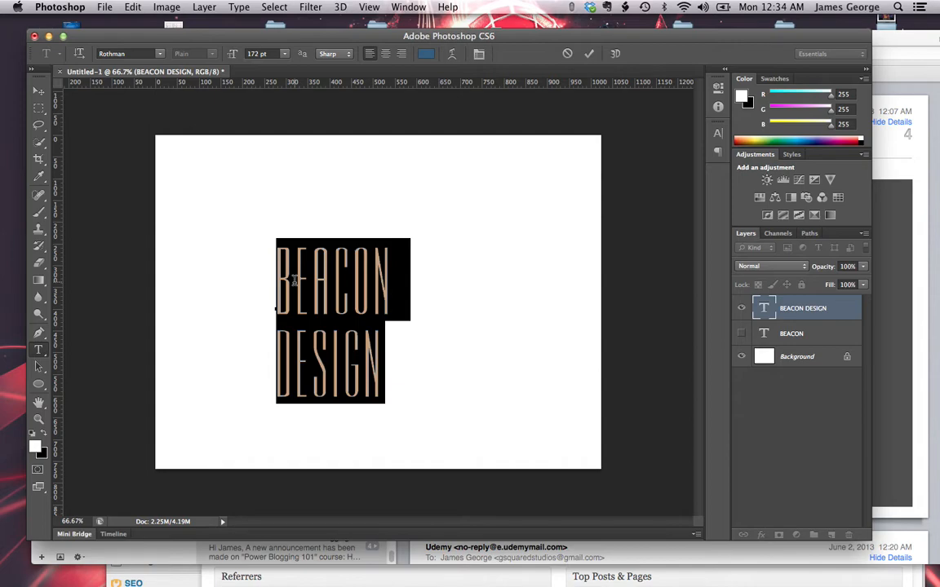
key(alt+Right)
key(alt+Right)
key(alt+Right)
key(alt+Right)
key(alt+Right)
key(alt+Right)
key(alt+Right)
key(alt+Right)
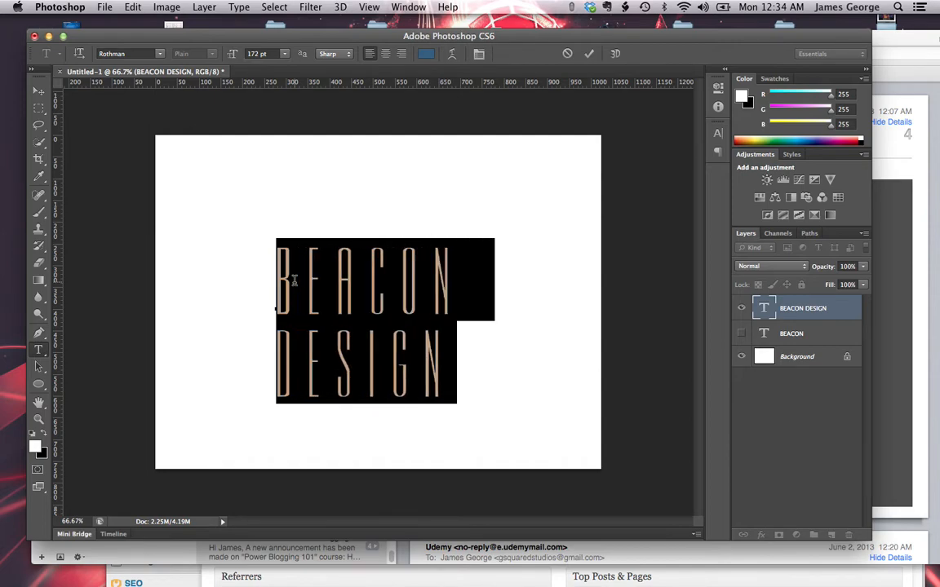
key(alt+Right)
key(alt+Right)
Tighten the tracking of the letters O and N in BEACON until its N lines up with the N of DESIGN
click(457, 283)
key(Left)
key(shift+Left)
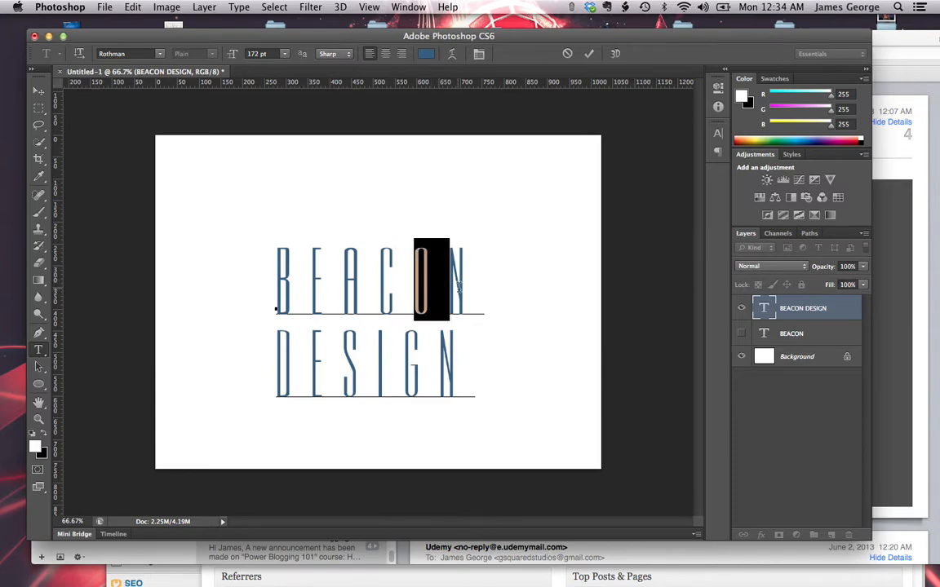
shift+click(477, 287)
key(alt+Left)
key(alt+Left)
key(alt+Left)
key(alt+Left)
key(alt+Left)
key(alt+Left)
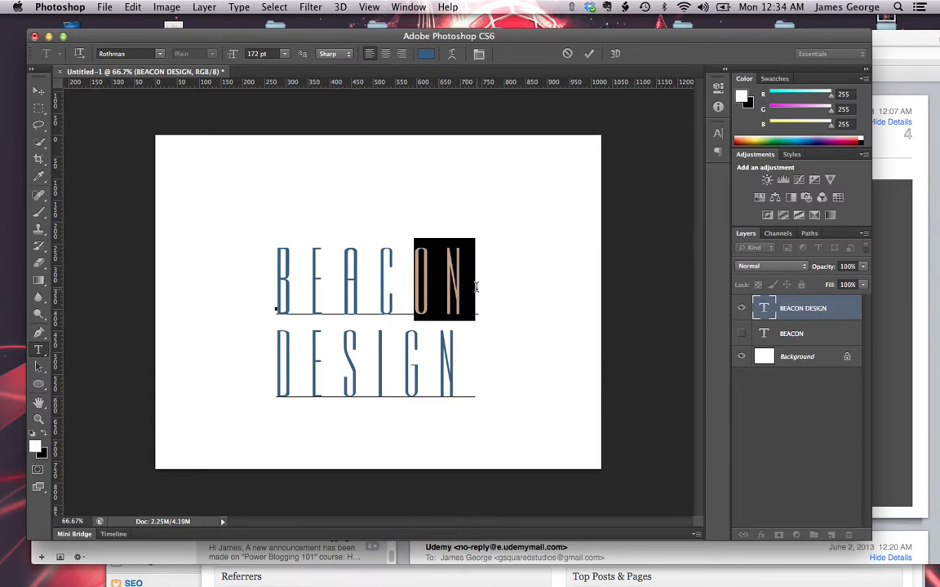
key(alt+Left)
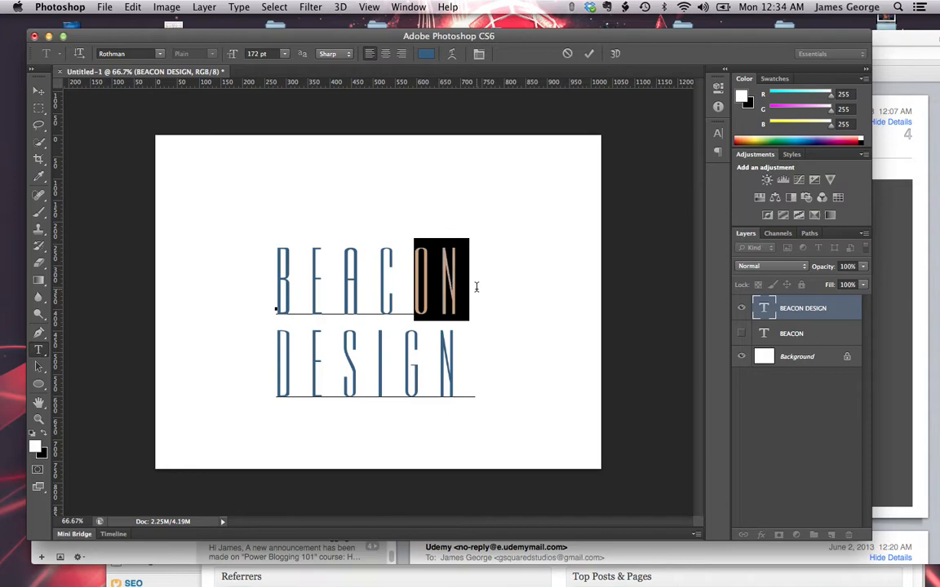
key(super)
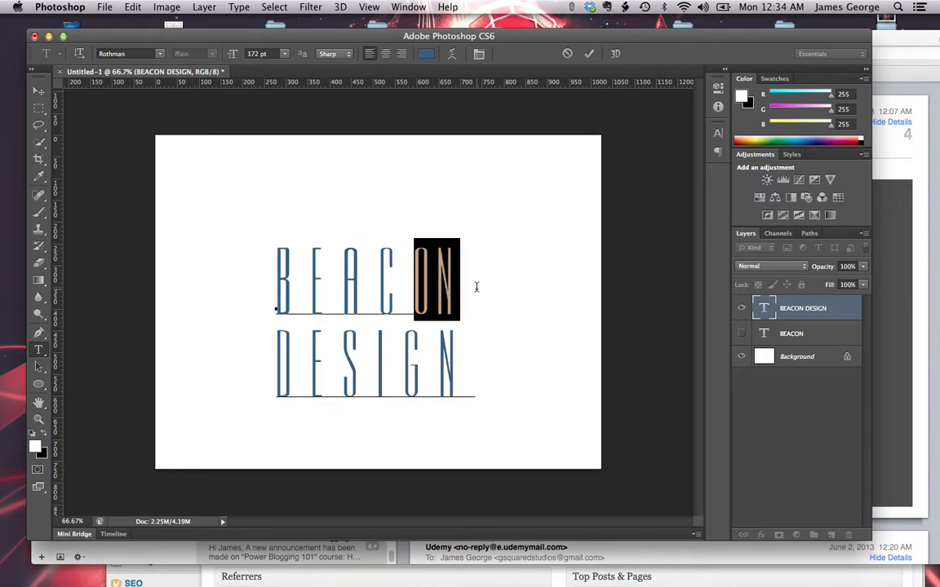
key(Return)
key(super)
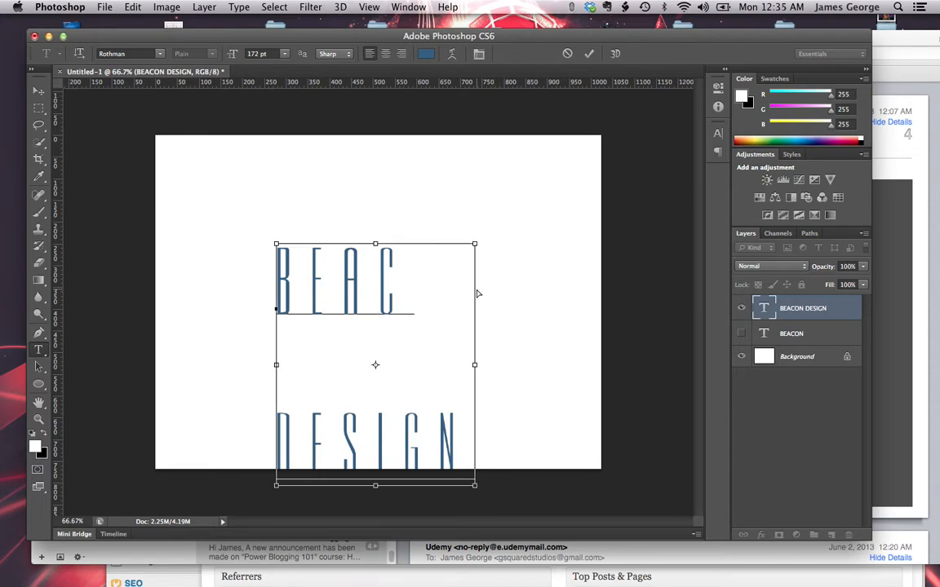
key(super+z)
key(Right)
key(super)
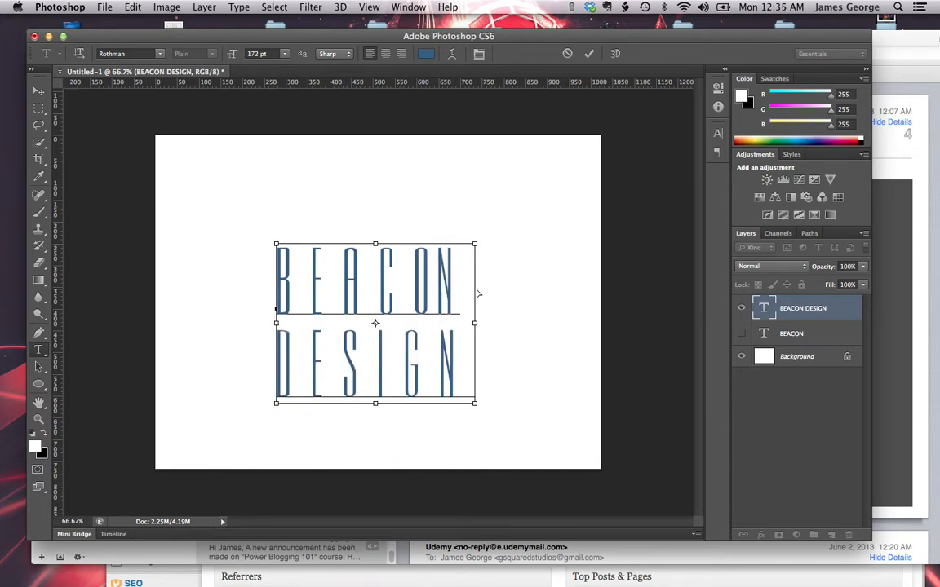
Leave text editing and undo the letter-spacing edits on the BEACON DESIGN layer
key(shift+Left)
key(shift+Left)
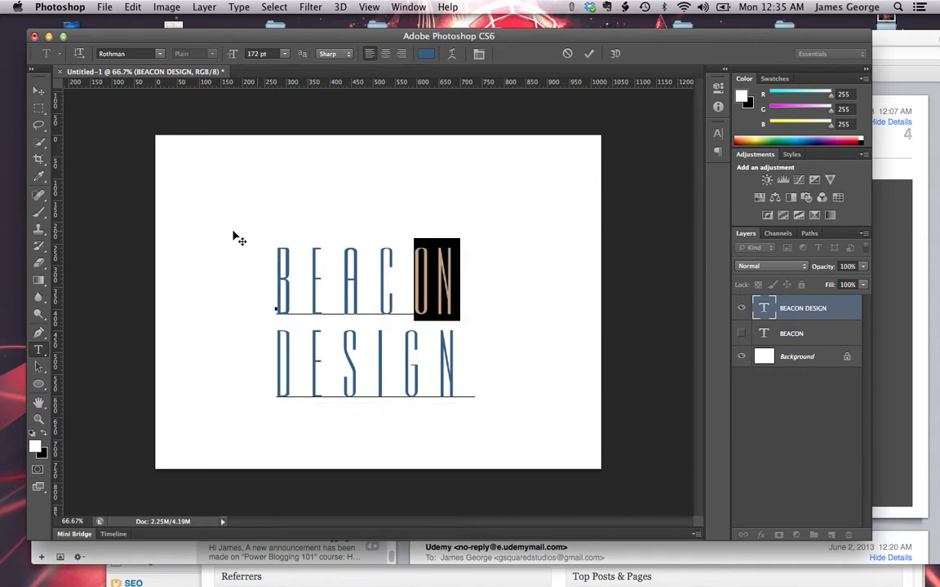
click(38, 91)
key(super+z)
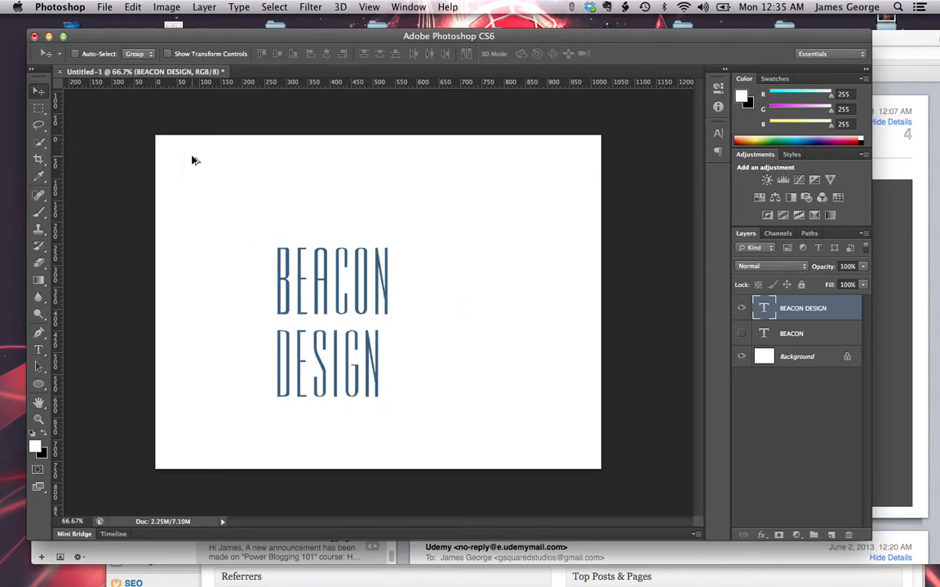
Select all the BEACON DESIGN text and increase the leading to open a large gap between the two lines
double_click(763, 307)
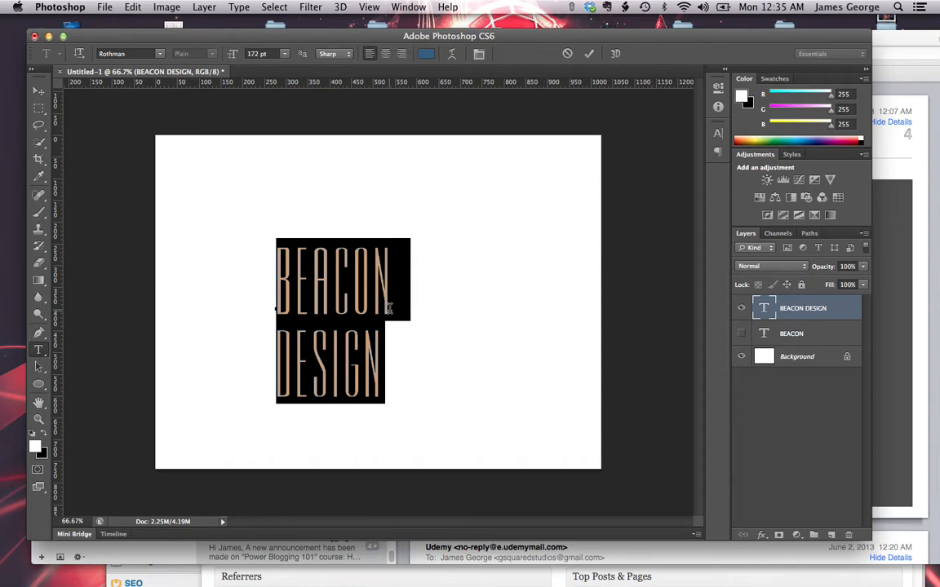
key(alt+Down)
key(alt+Down)
key(alt+Down)
key(alt+Down)
key(alt+Down)
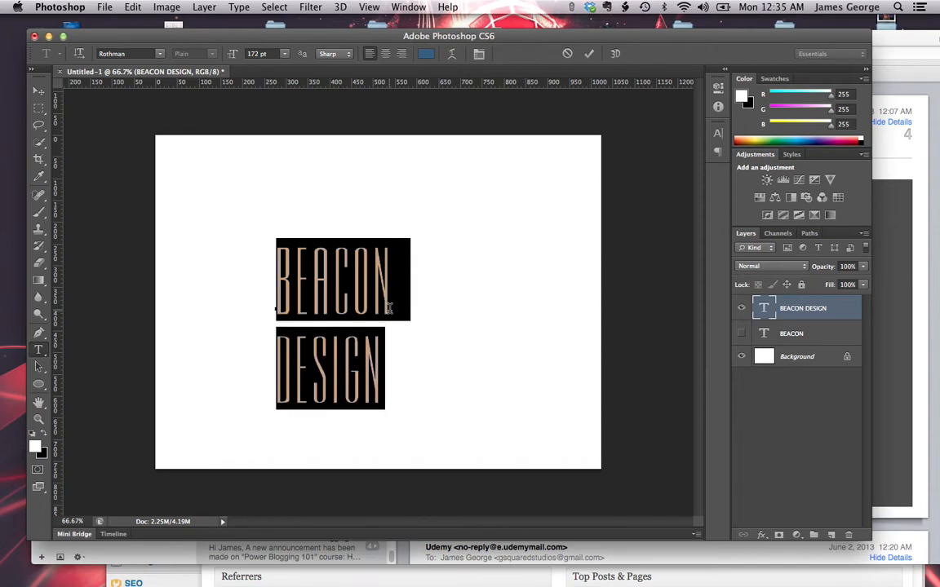
key(alt+Down)
key(alt+Down)
key(alt+Down)
key(alt+Down)
key(alt+Down)
key(alt+Down)
key(alt+Down)
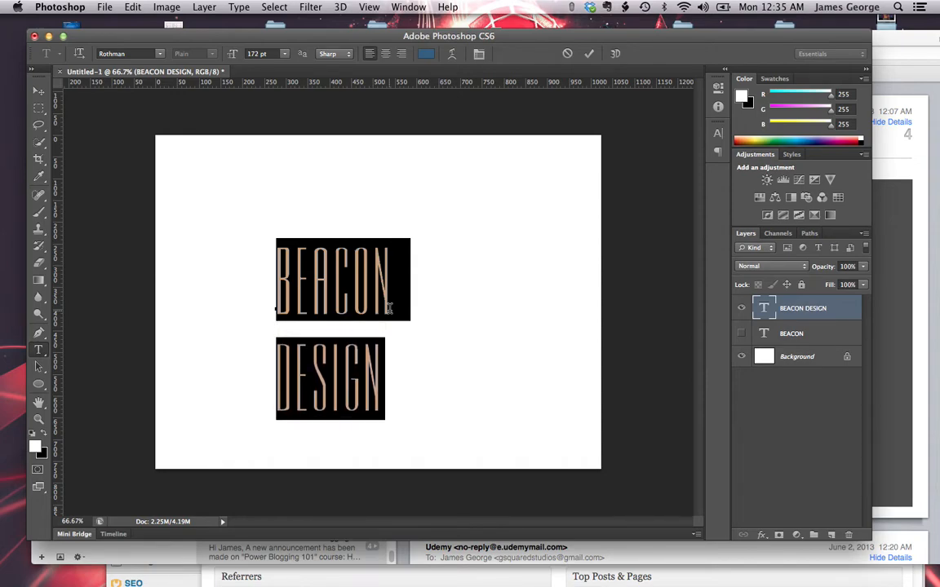
key(alt+Down)
key(alt+Down)
key(alt+Down)
key(alt+Down)
key(alt+Down)
key(alt+Down)
key(alt+Down)
key(alt+Down)
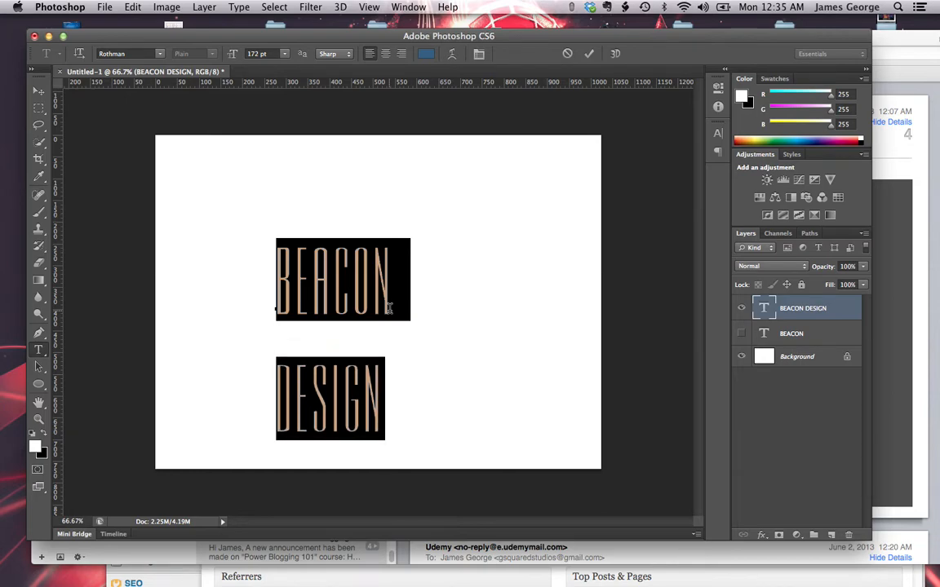
Reduce the leading of the BEACON DESIGN text until DESIGN sits just beneath BEACON, and commit the text edit
key(alt+Up)
key(alt+Up)
key(alt+Up)
key(alt+Up)
key(alt+Up)
key(alt+Up)
key(alt+Up)
key(alt+Up)
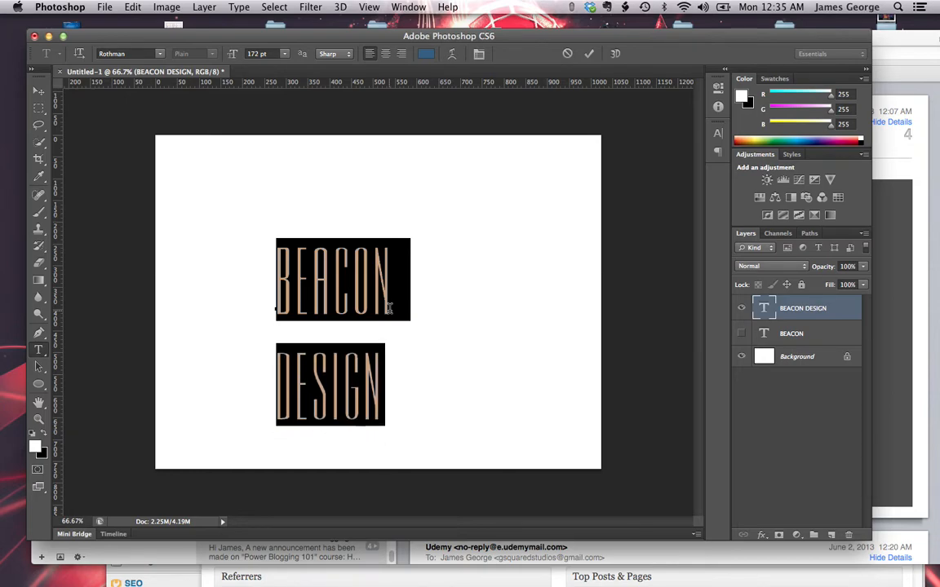
key(alt+Up)
key(alt+Up)
key(alt+Up)
key(alt+Up)
key(alt+Up)
key(alt+Up)
key(alt+Up)
key(alt+Up)
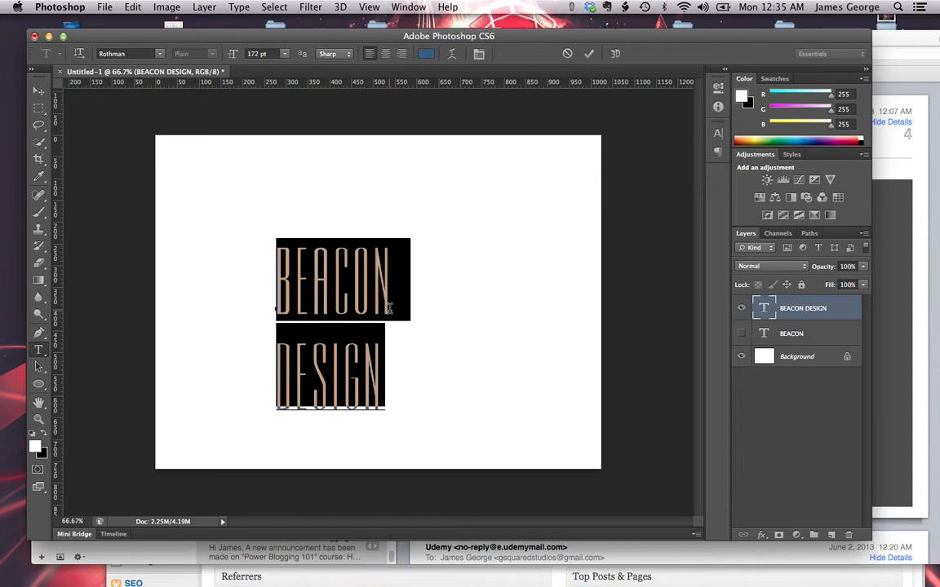
key(alt+Up)
key(alt+Up)
key(alt+Up)
key(alt+Up)
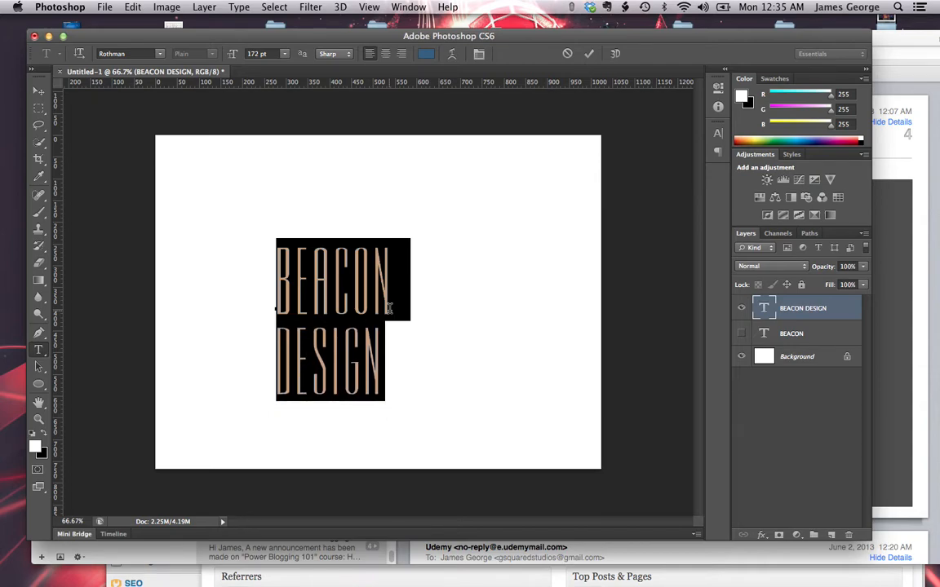
key(alt+Down)
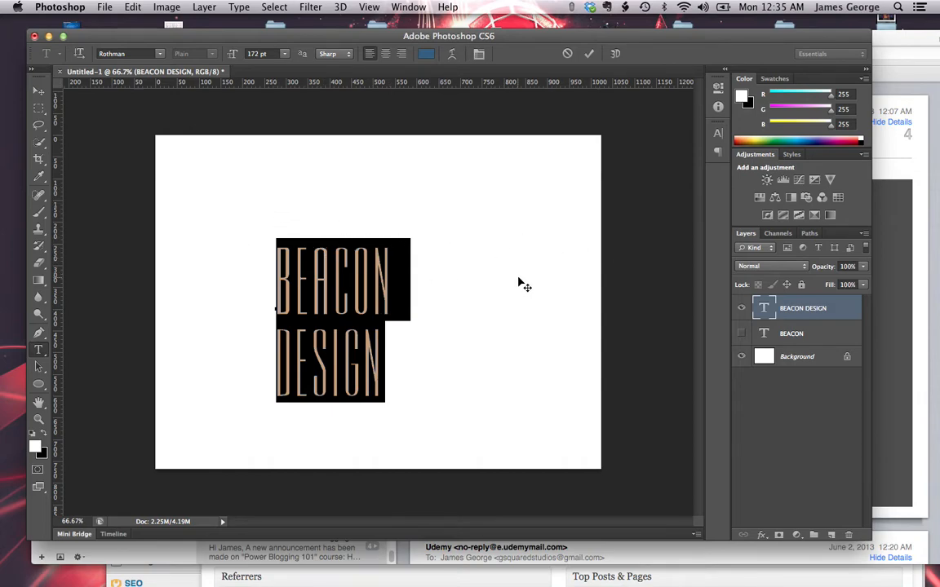
key(super+Return)
Show the BEACON layer in place of the BEACON DESIGN layer and move the word BEACON near the canvas centre
key(v)
click(740, 309)
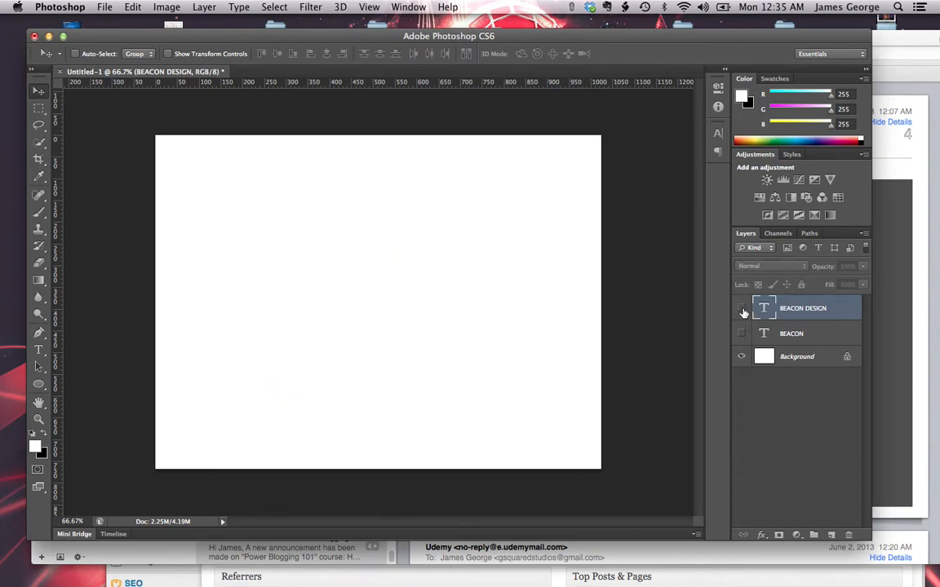
click(740, 334)
drag(547, 198, 410, 292)
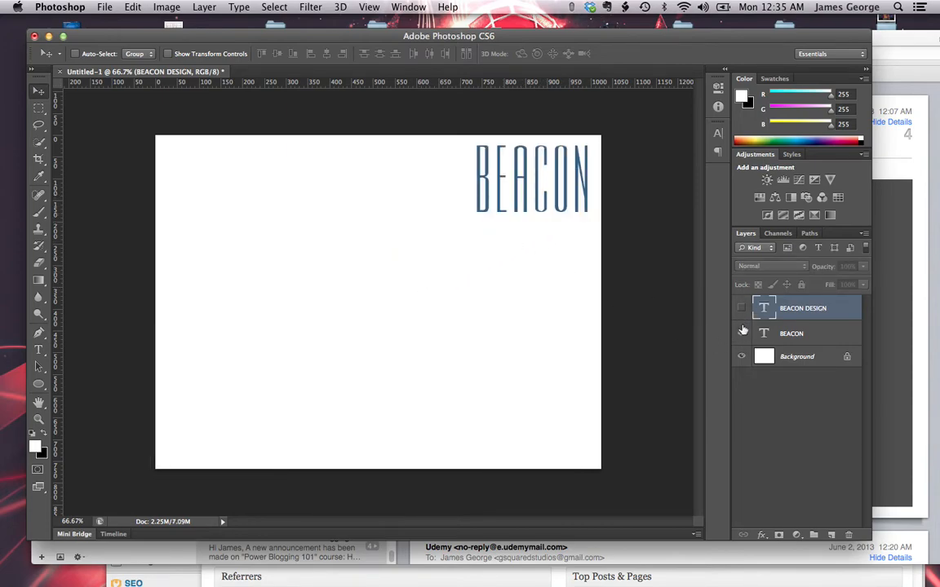
click(793, 341)
drag(518, 185, 348, 290)
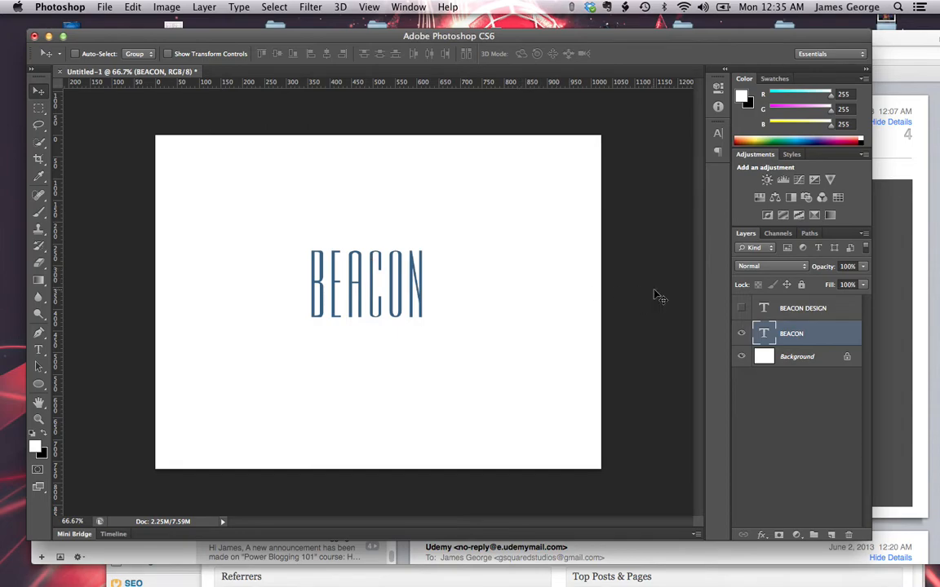
Convert the BEACON text layer to a smart object and apply a Motion Blur with angle 0° and distance 25 pixels
right_click(820, 336)
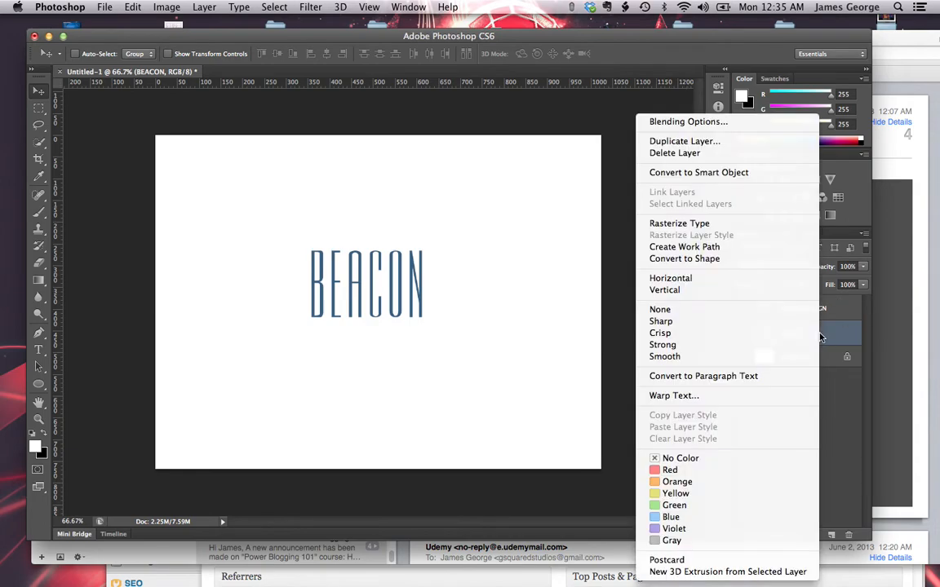
click(702, 174)
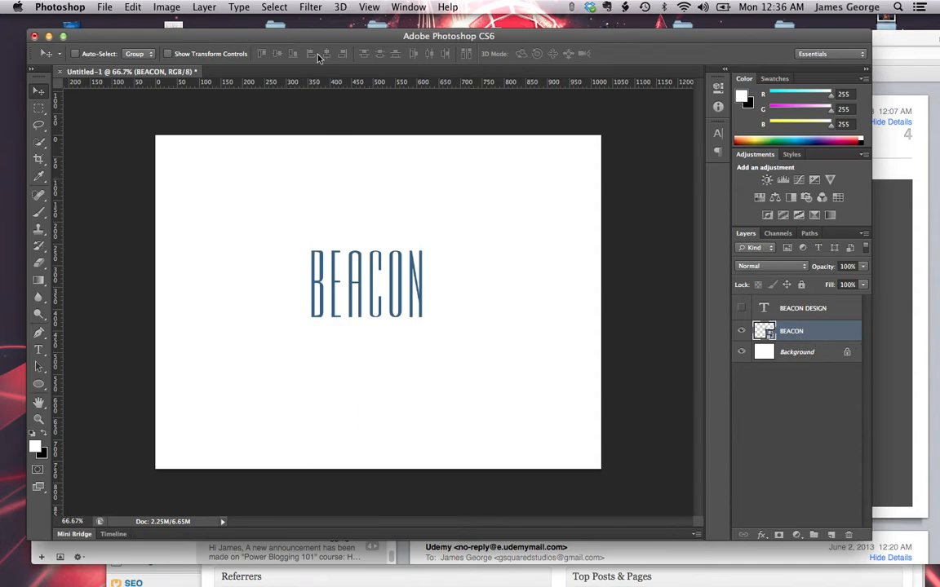
click(314, 8)
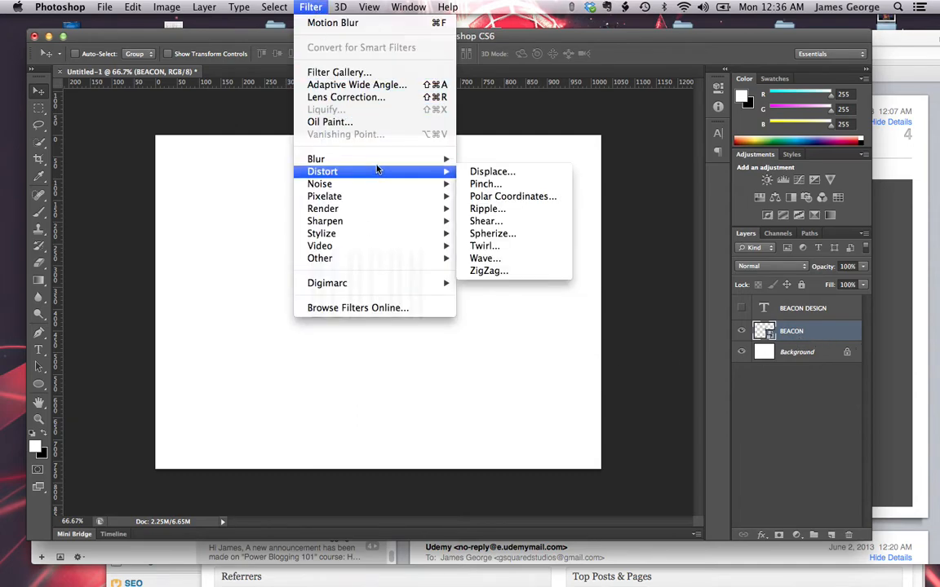
mouse_move(398, 160)
click(498, 283)
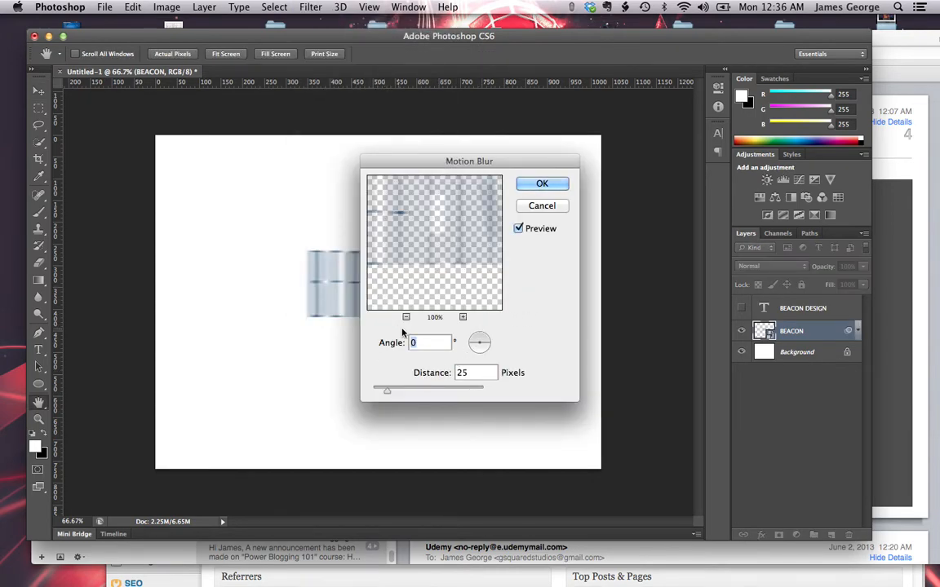
click(542, 184)
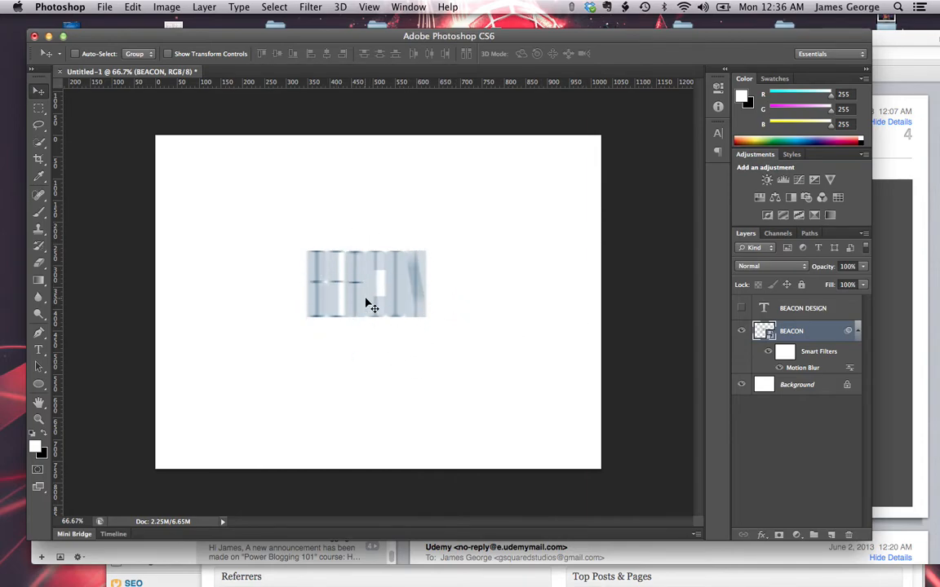
Open the BEACON smart object's contents, replace its text with CREATIVE, and save and close the embedded document
double_click(765, 331)
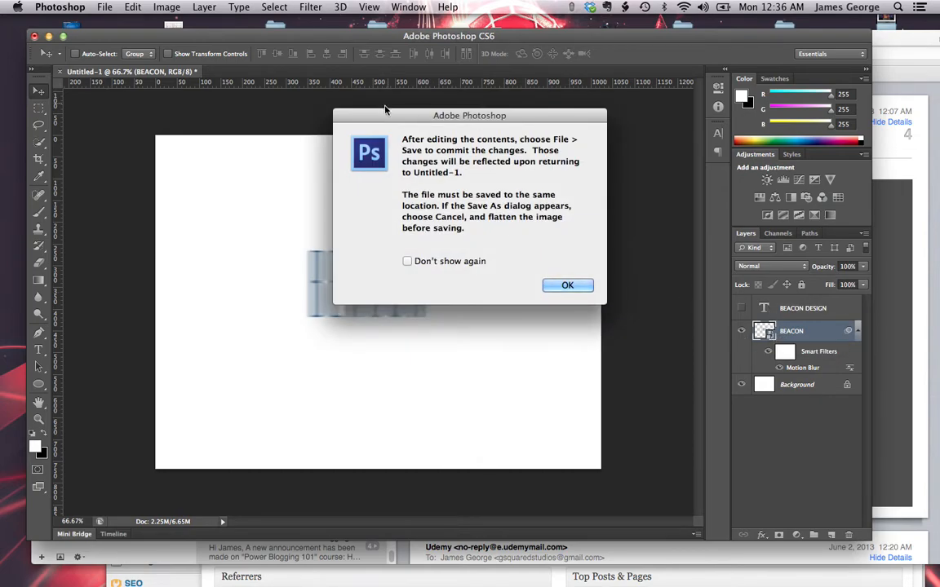
click(565, 285)
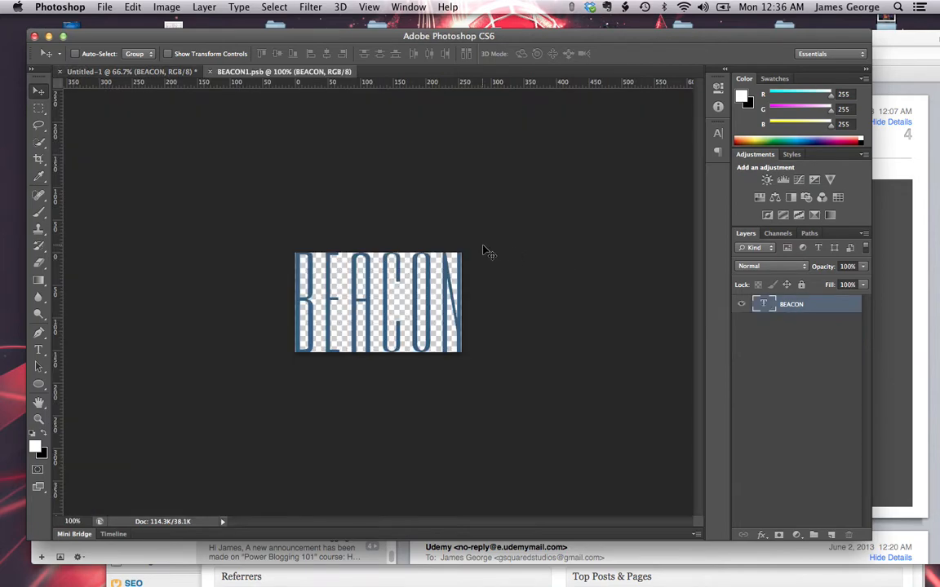
double_click(765, 303)
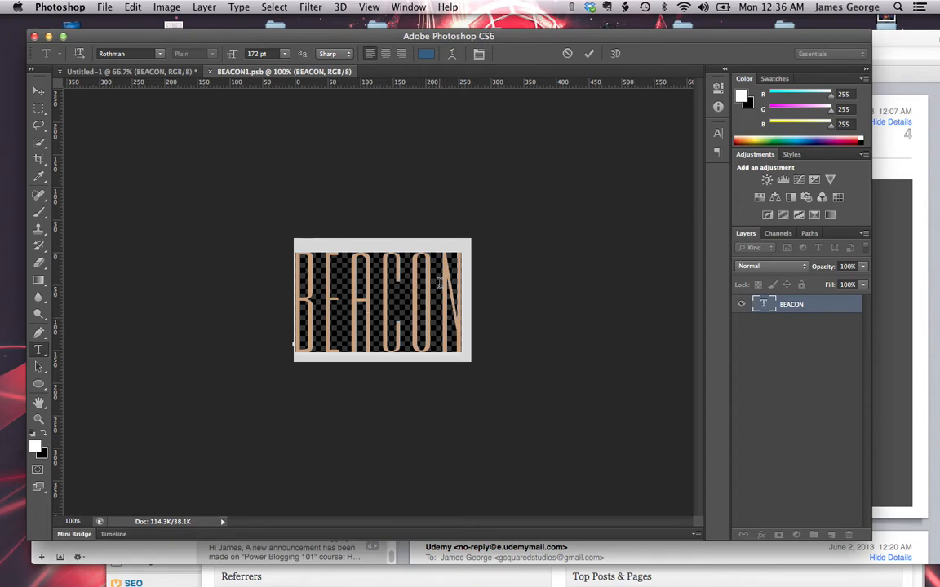
text(C)
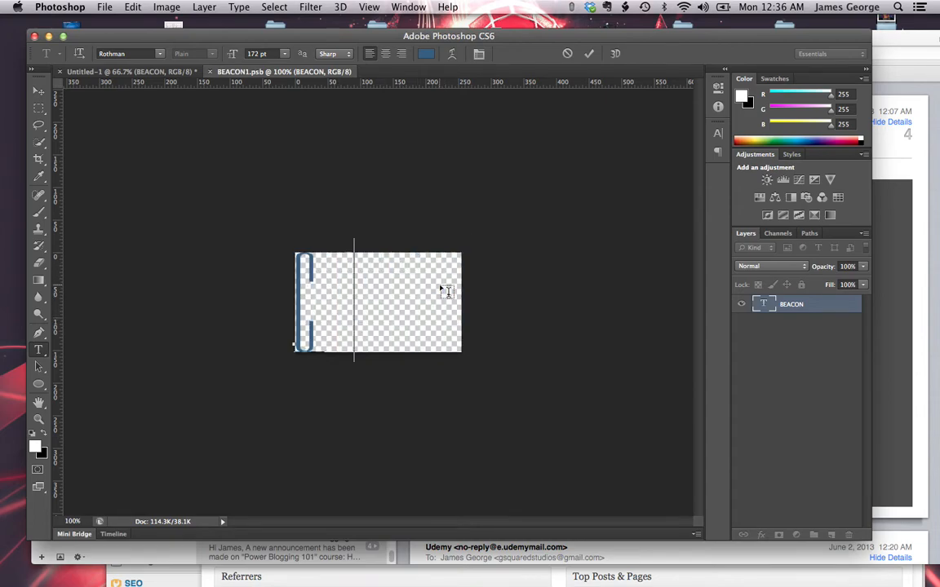
text(REATIVE)
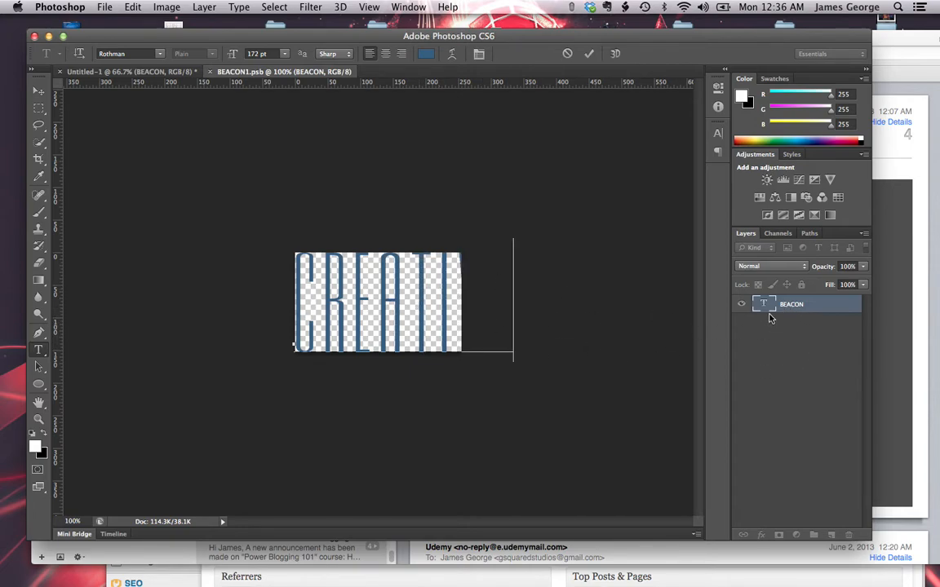
key(super)
key(super+Return)
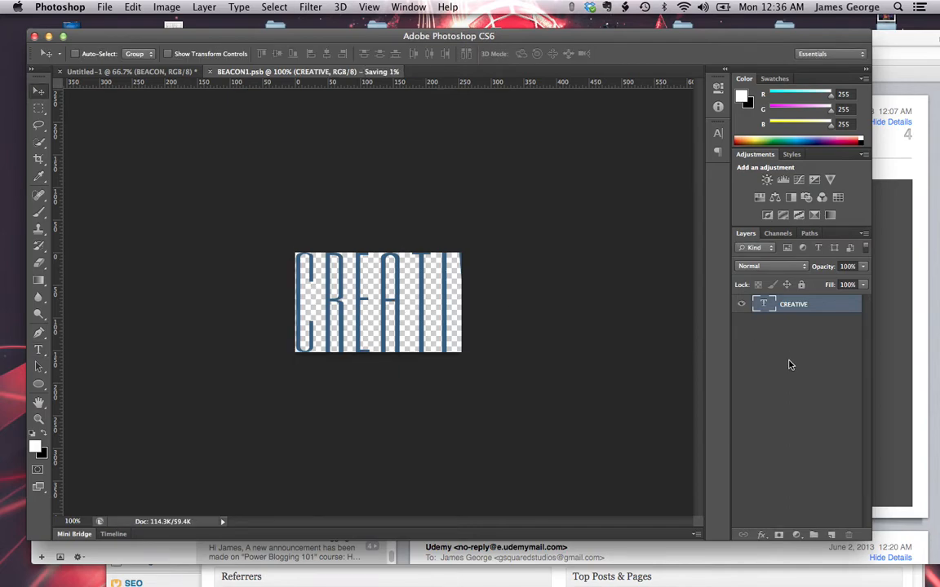
click(209, 71)
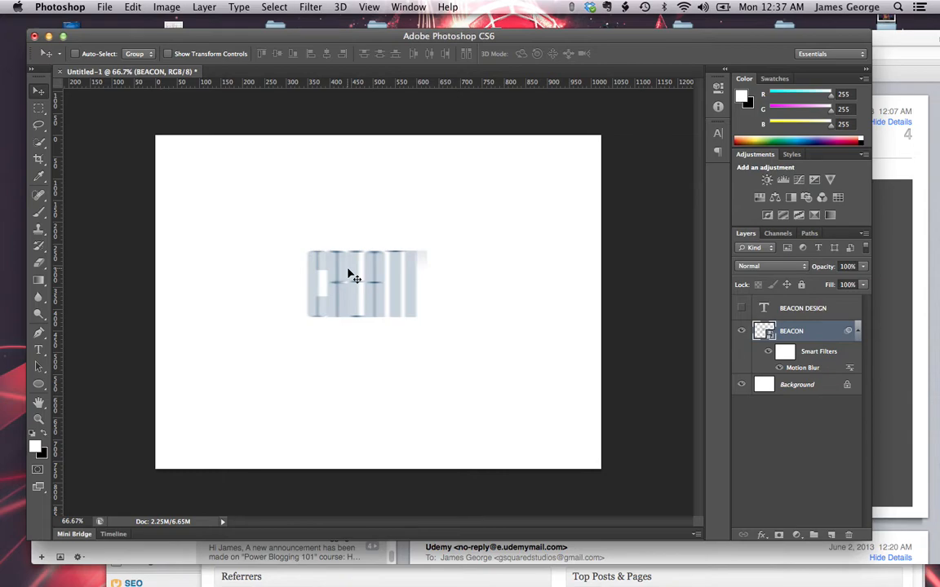
Set the distance of the Motion Blur smart filter on the BEACON layer to 15 pixels
double_click(802, 369)
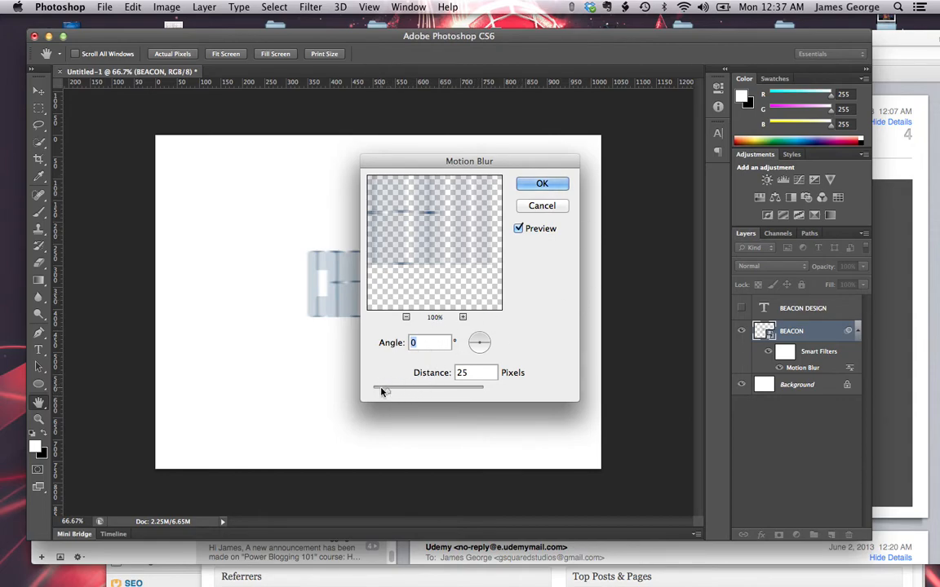
key(Tab)
text(15)
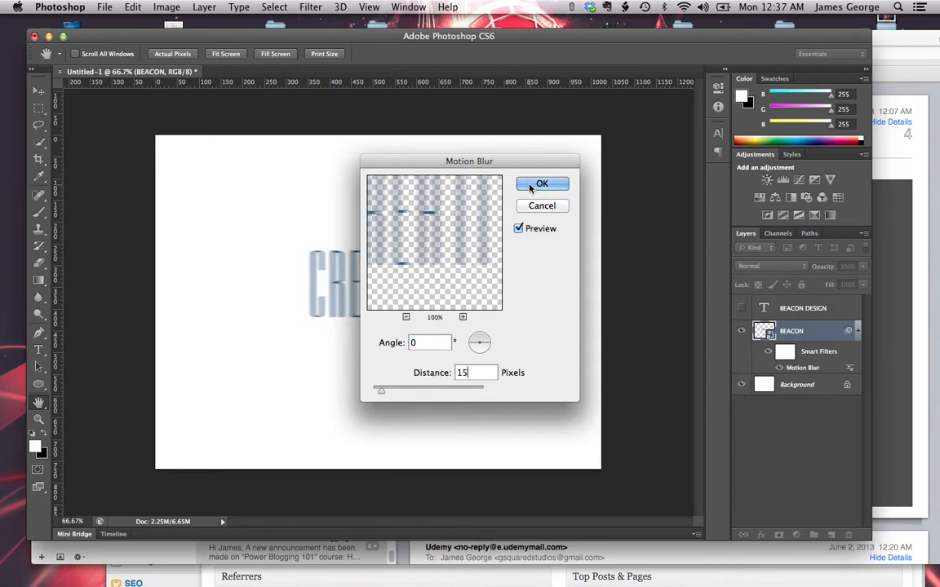
click(536, 183)
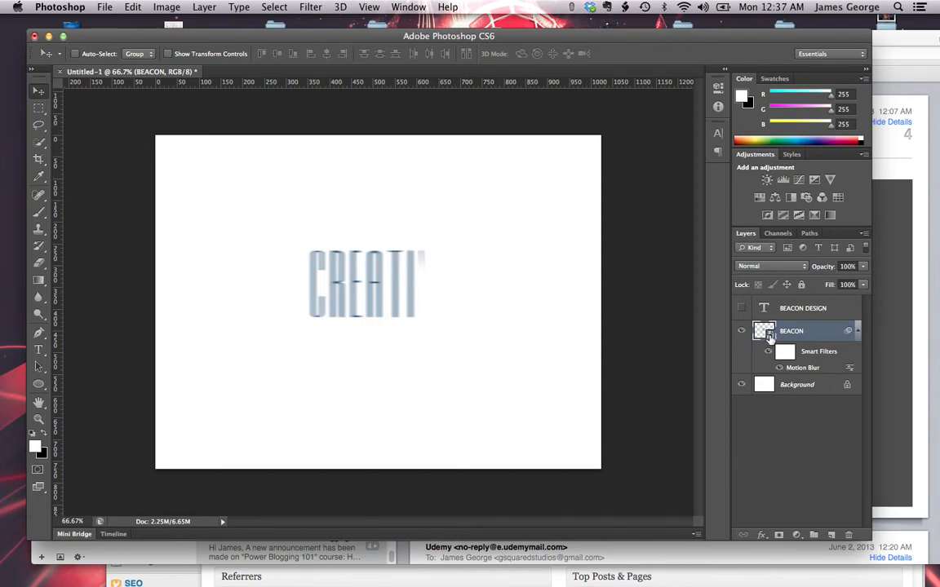
Change the CREATIVE text inside the smart object back to BEACON, then save and close the embedded document
double_click(769, 336)
click(565, 286)
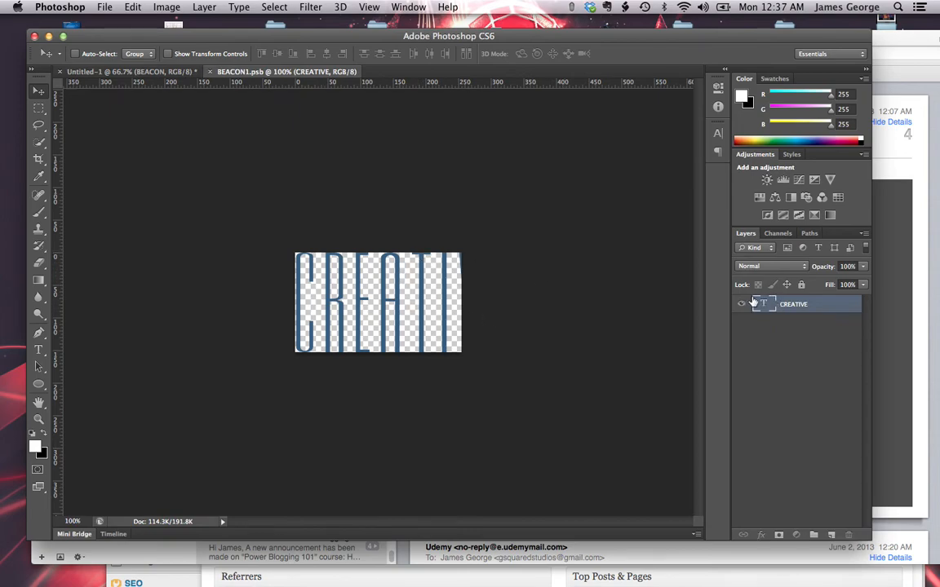
double_click(763, 303)
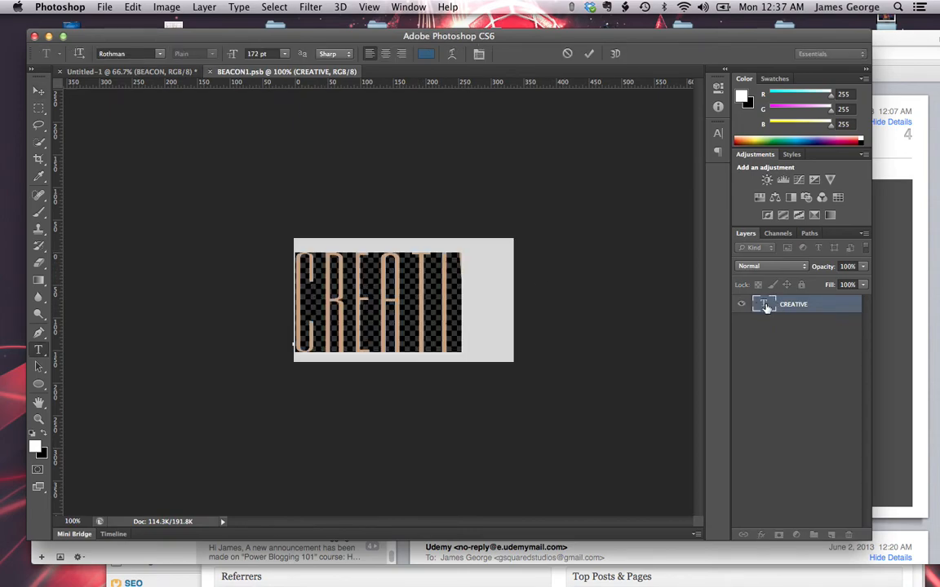
text(BEACON)
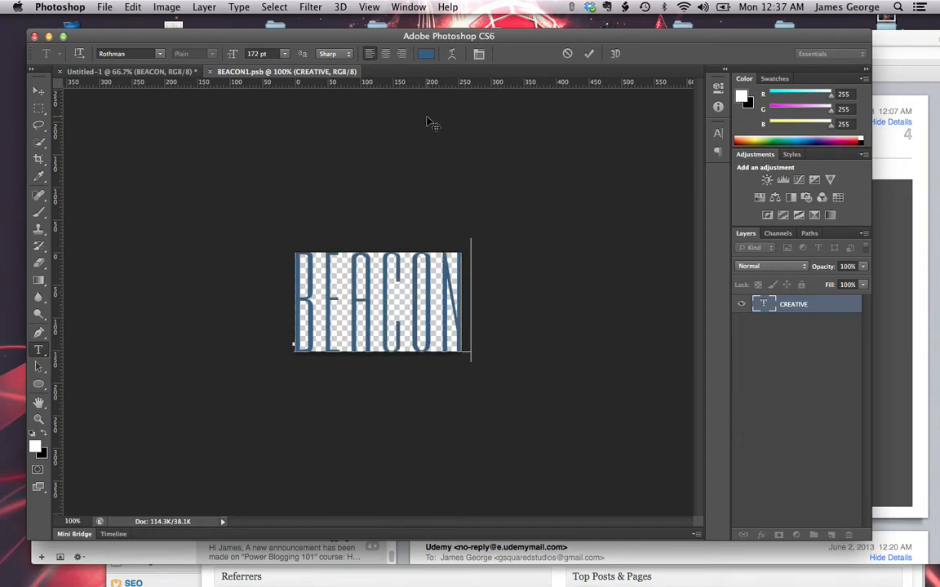
click(779, 312)
key(v)
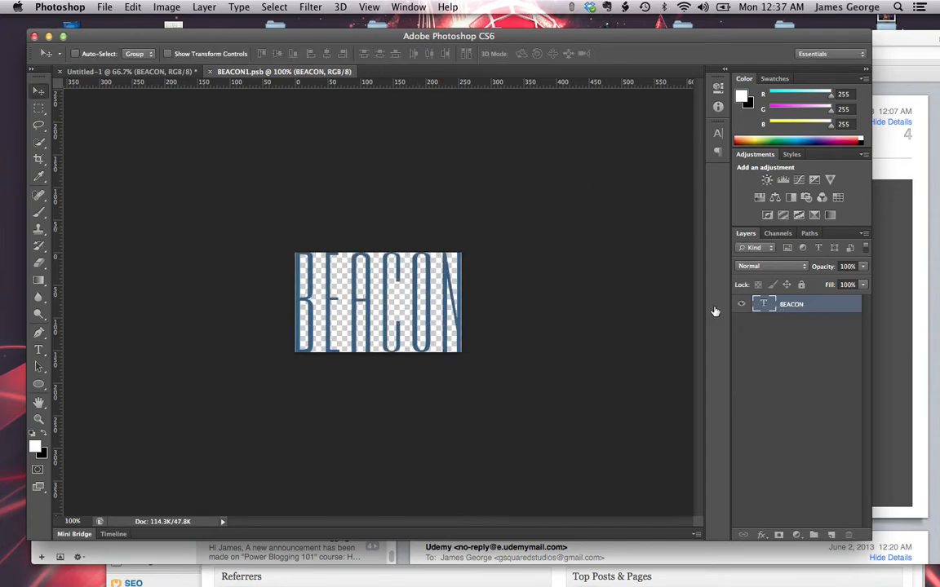
click(212, 71)
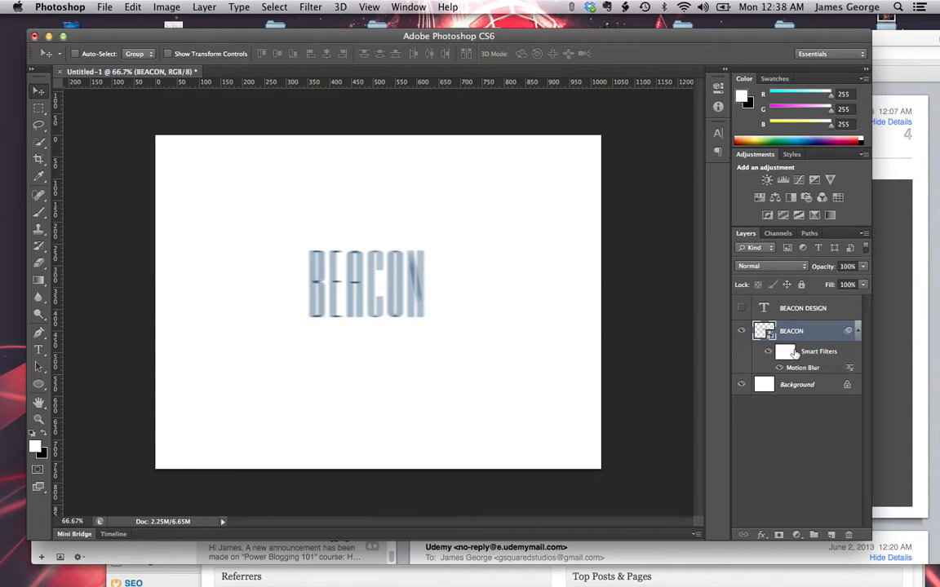
Undo the smart object content edits, the Motion Blur and the smart object conversion, back to the editable BEACON text layer
key(super+z)
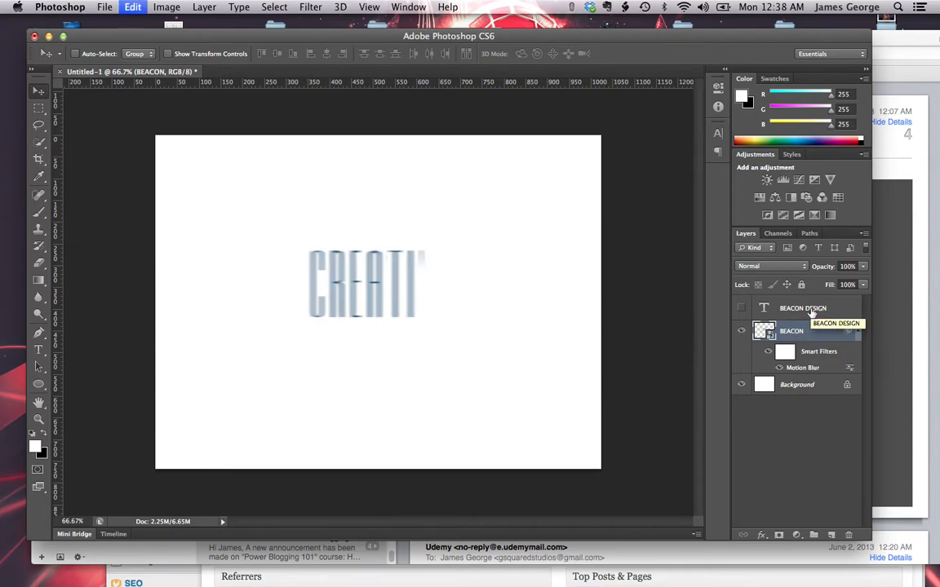
key(alt+super+z)
key(alt+super+z)
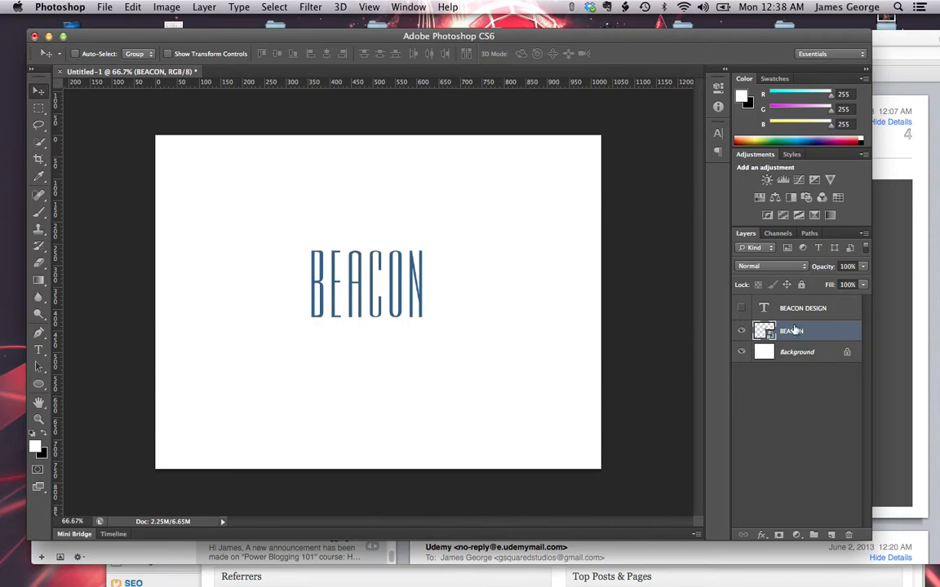
key(super+z)
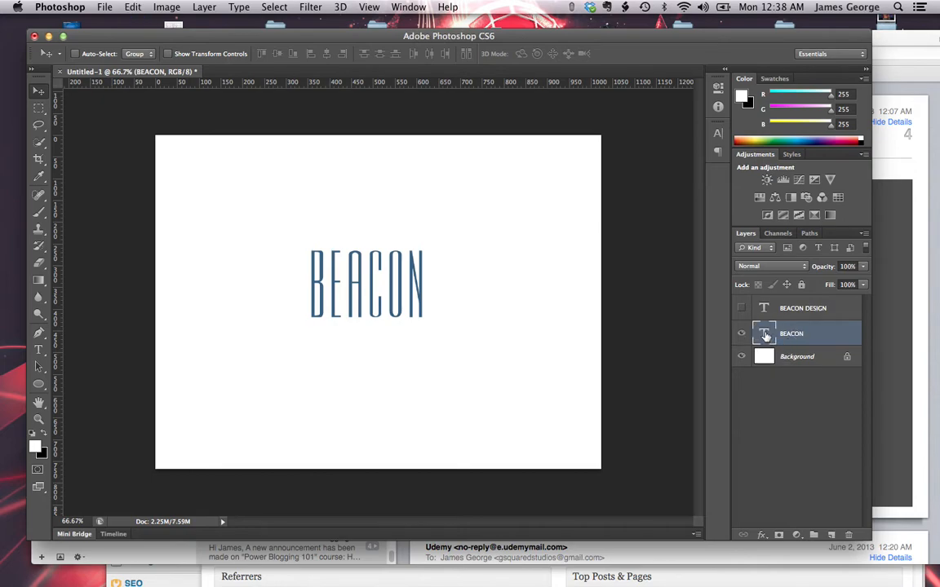
double_click(765, 335)
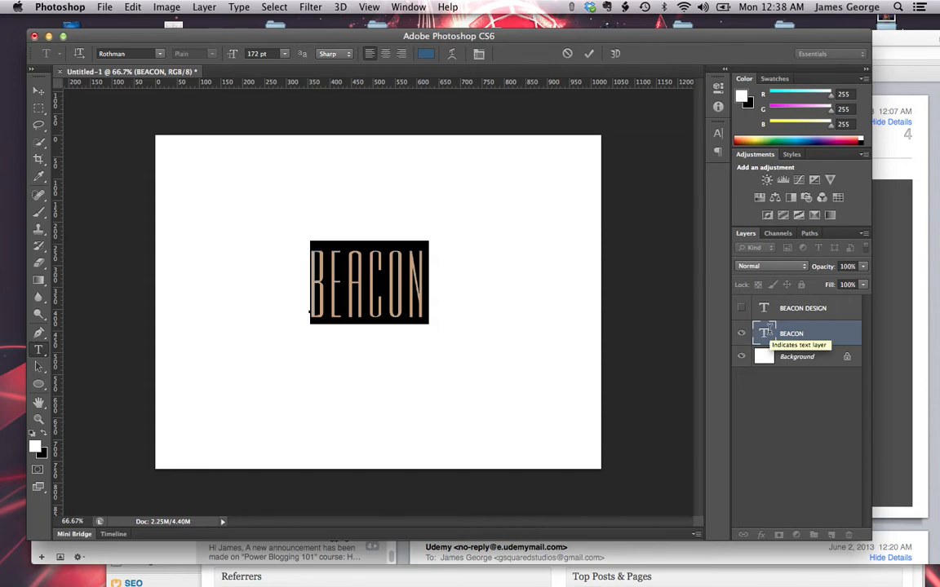
click(817, 336)
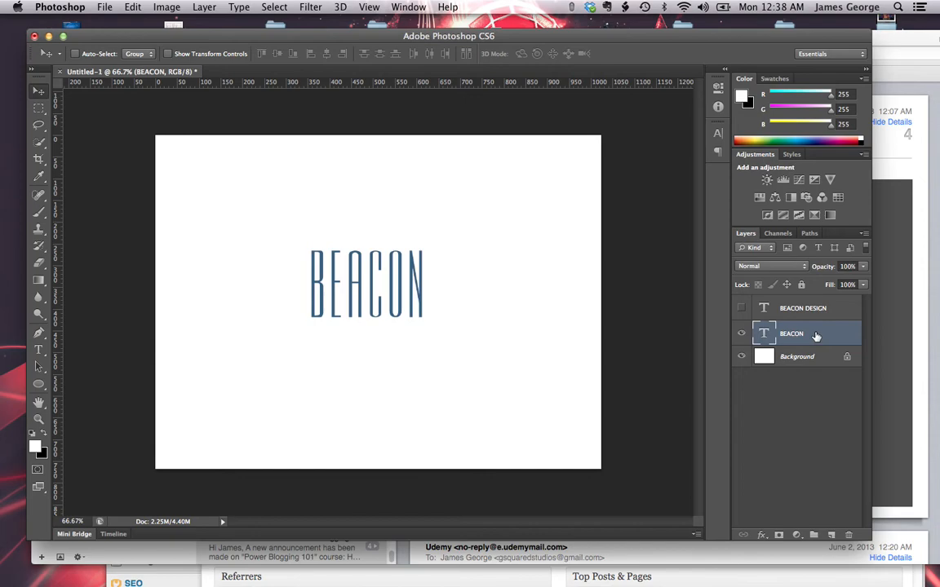
right_click(816, 336)
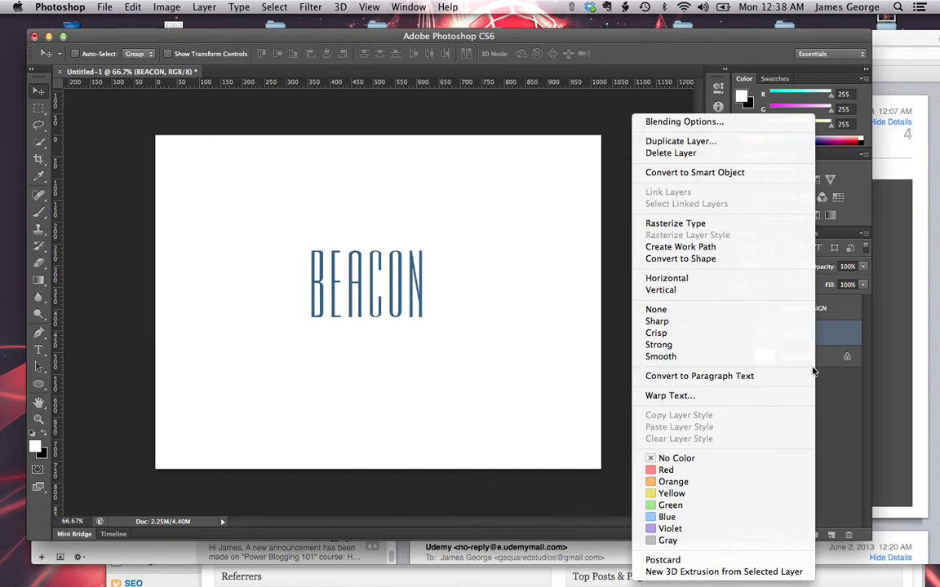
click(832, 333)
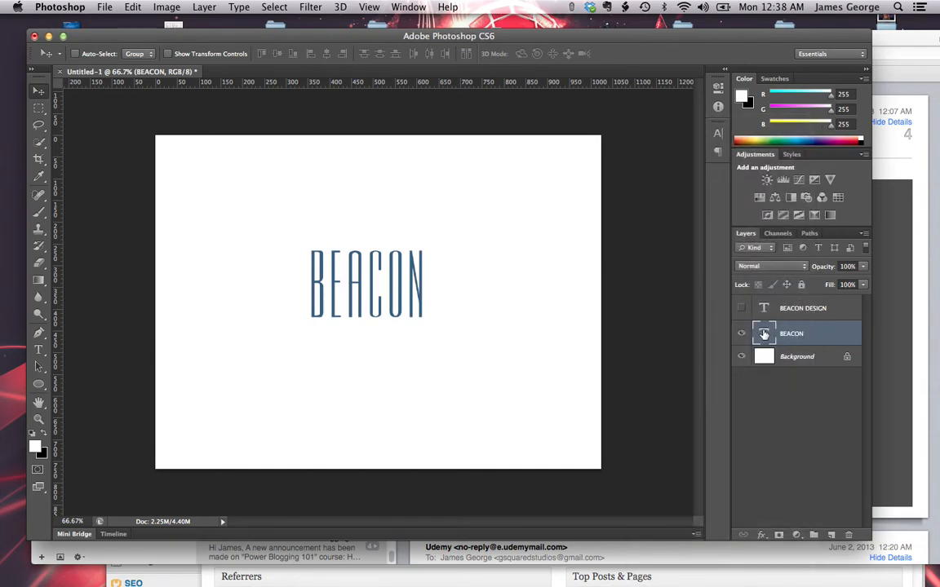
Enlarge the BEACON text to 312 pt, move it to the centre of the canvas and commit the edit
double_click(764, 334)
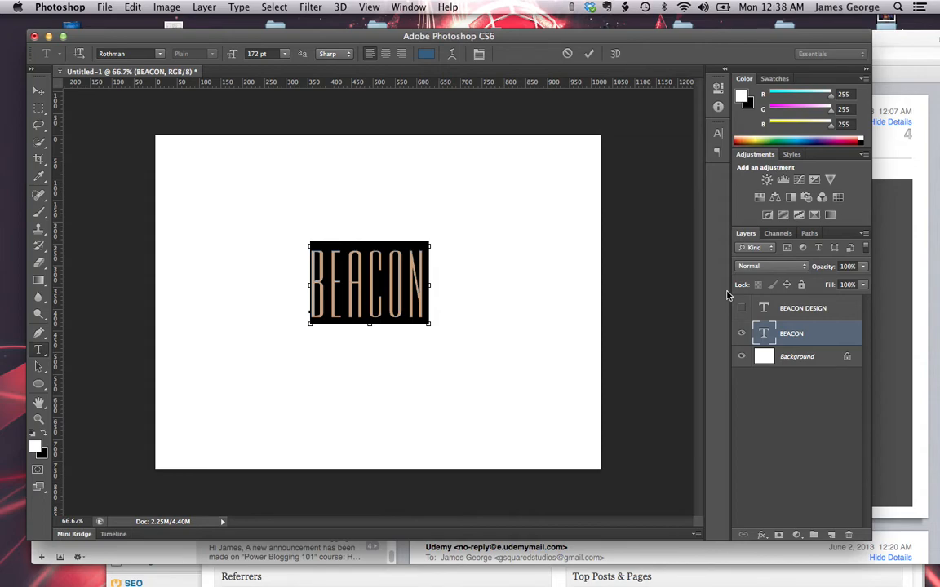
key(alt+shift+super+period)
key(alt+shift+super+period)
key(alt+shift+super+period)
key(alt+shift+super+period)
key(alt+shift+super+period)
key(alt+shift+super+period)
key(alt+shift+super+period)
key(alt+shift+super+period)
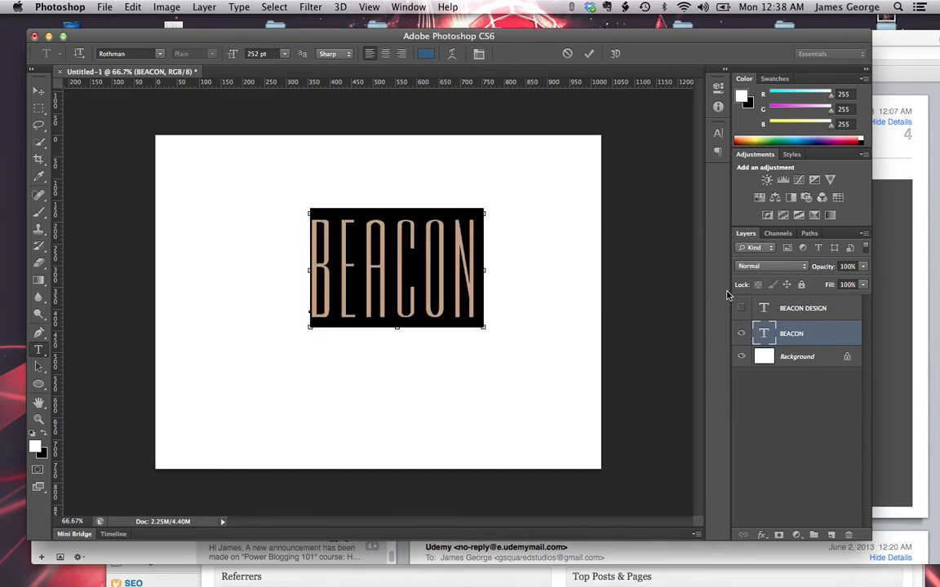
key(alt+shift+super+period)
key(alt+shift+super+period)
key(alt+shift+super+period)
key(alt+shift+super+period)
key(alt+shift+super+period)
key(alt+shift+super+period)
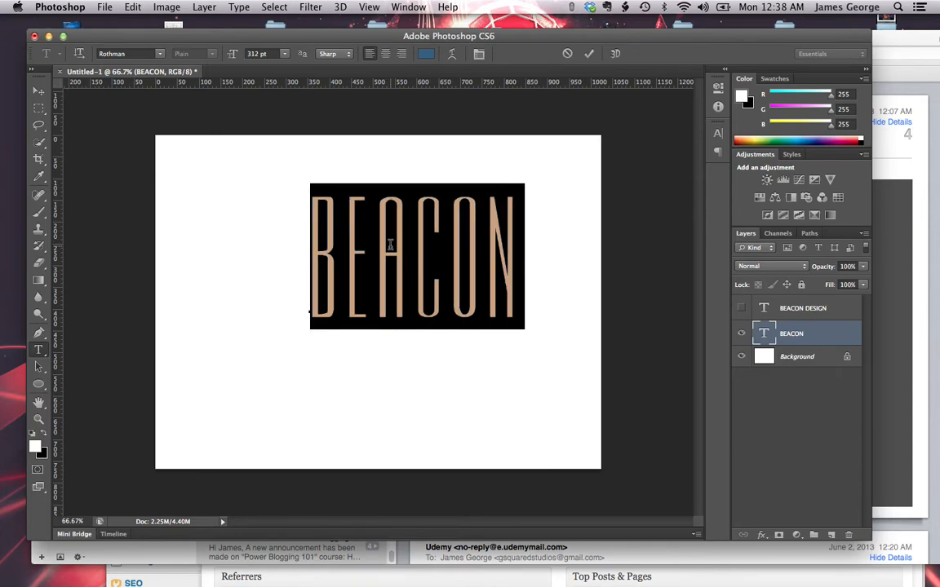
drag(314, 360, 272, 394)
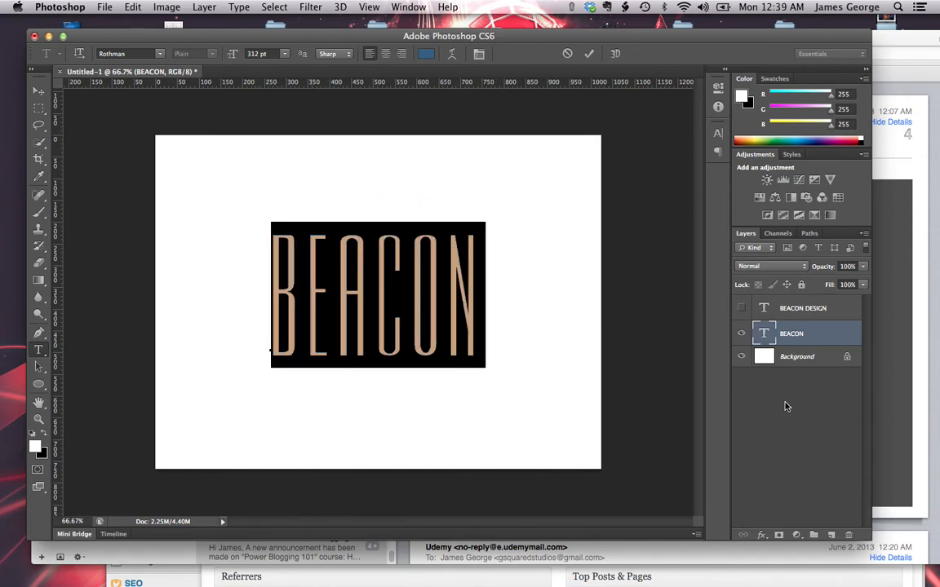
key(super+Return)
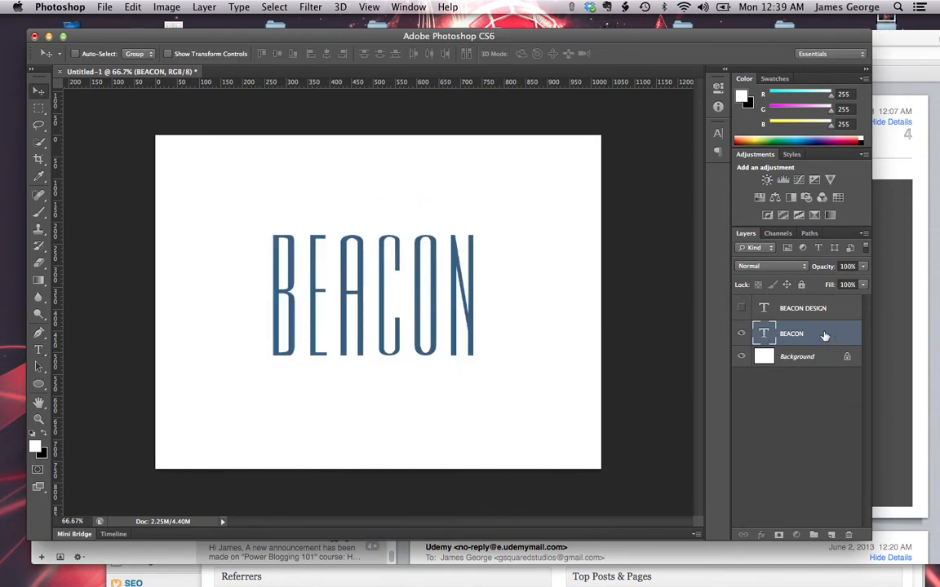
Warp the BEACON text with the Arc style, keeping the warp settings clear of the text
right_click(824, 336)
click(693, 398)
drag(669, 163, 589, 178)
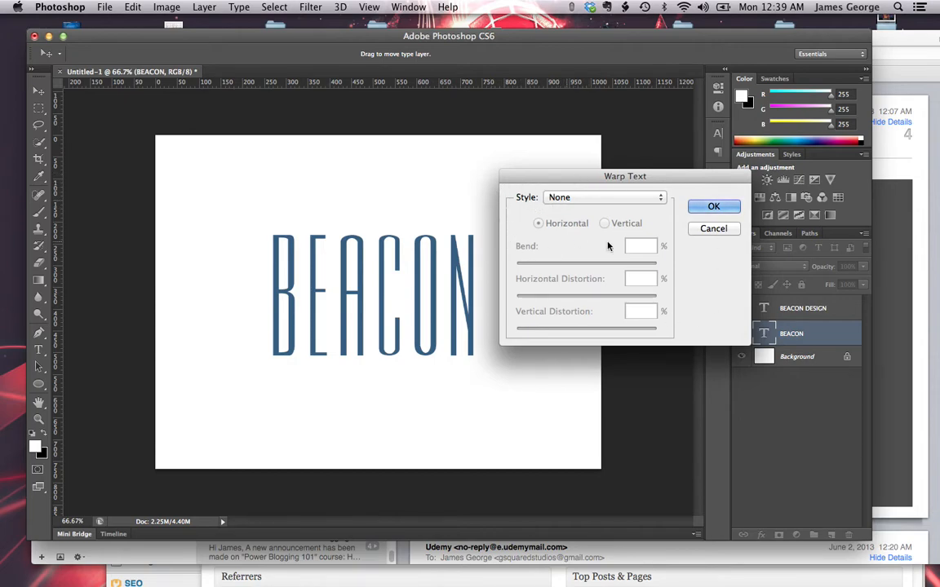
click(593, 197)
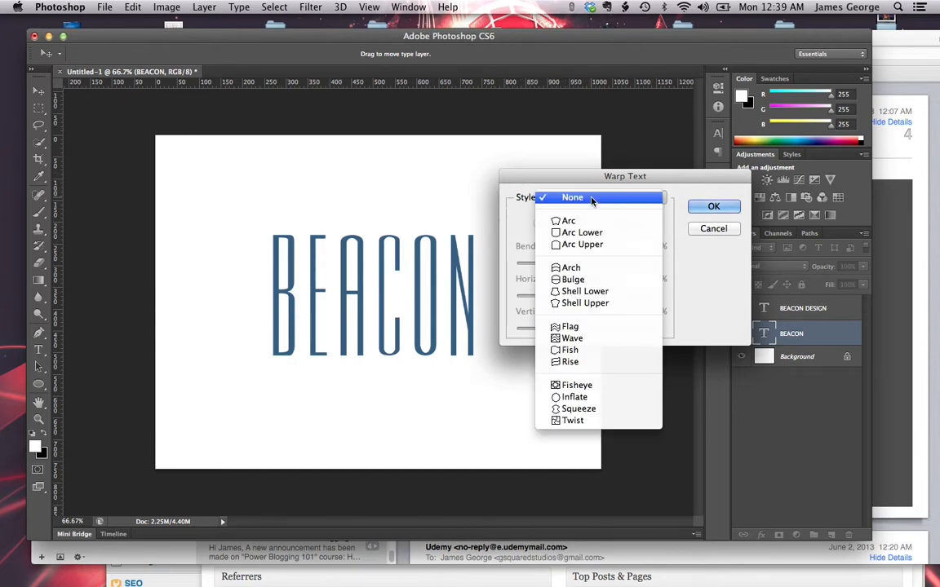
click(536, 220)
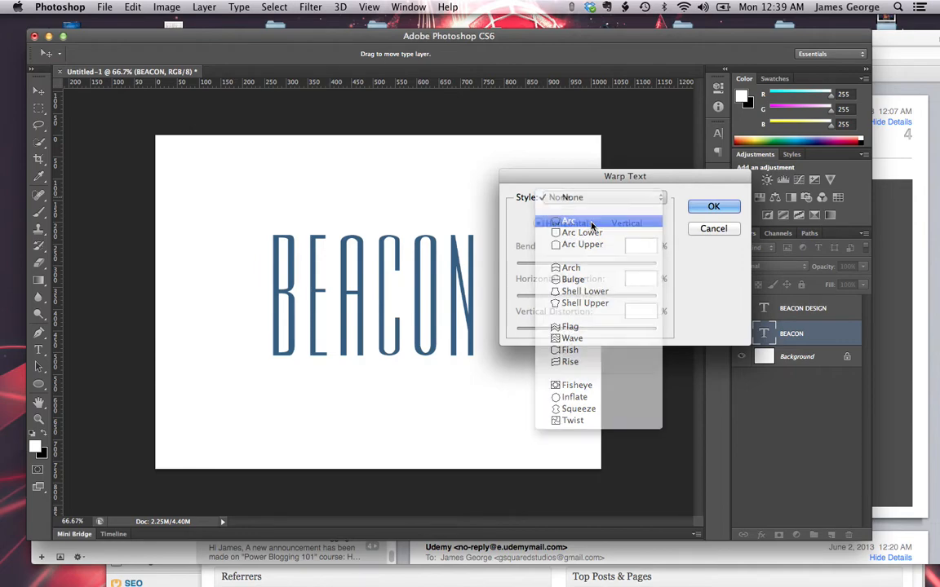
drag(614, 180, 700, 182)
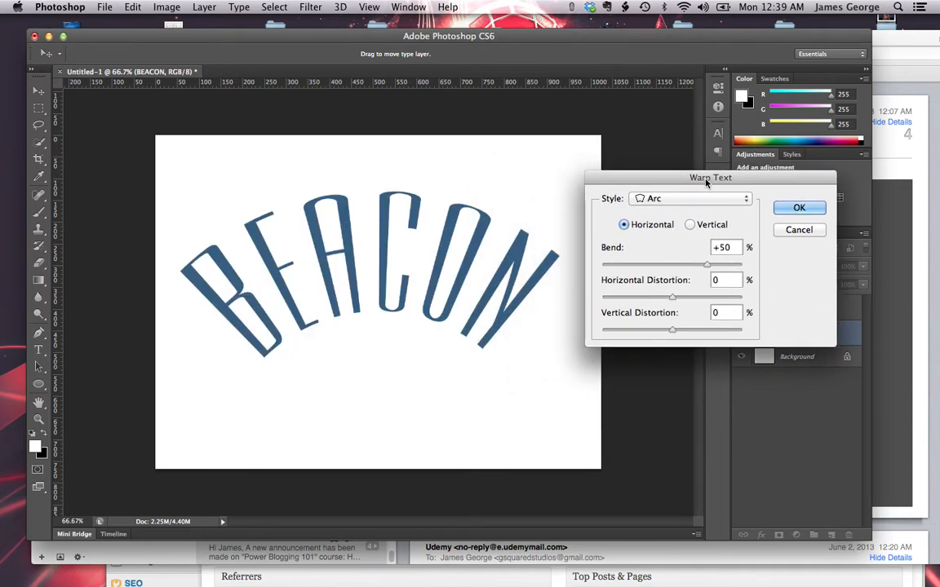
Preview the Arc Lower, Arc Upper and Arch warp styles on the BEACON text with horizontal orientation
click(692, 198)
click(693, 212)
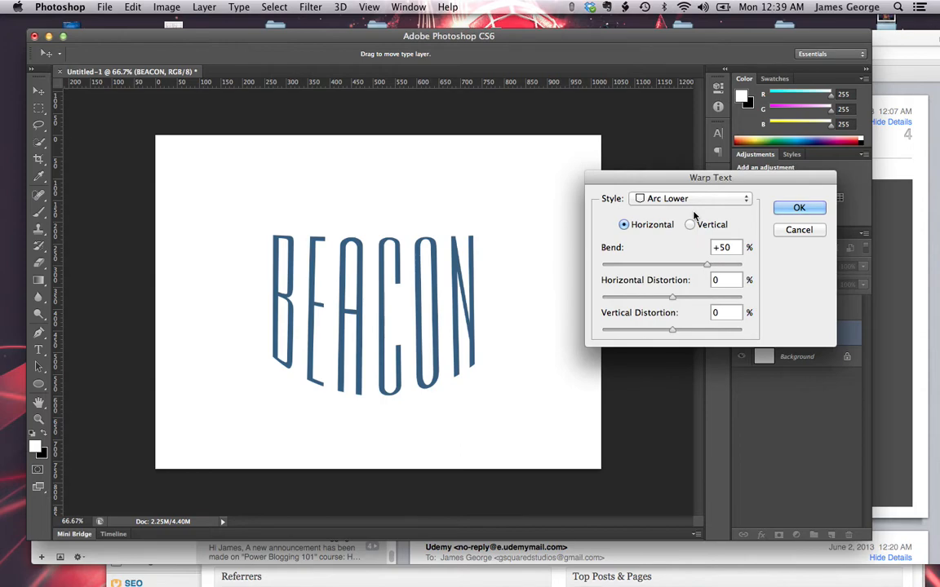
click(687, 201)
click(682, 213)
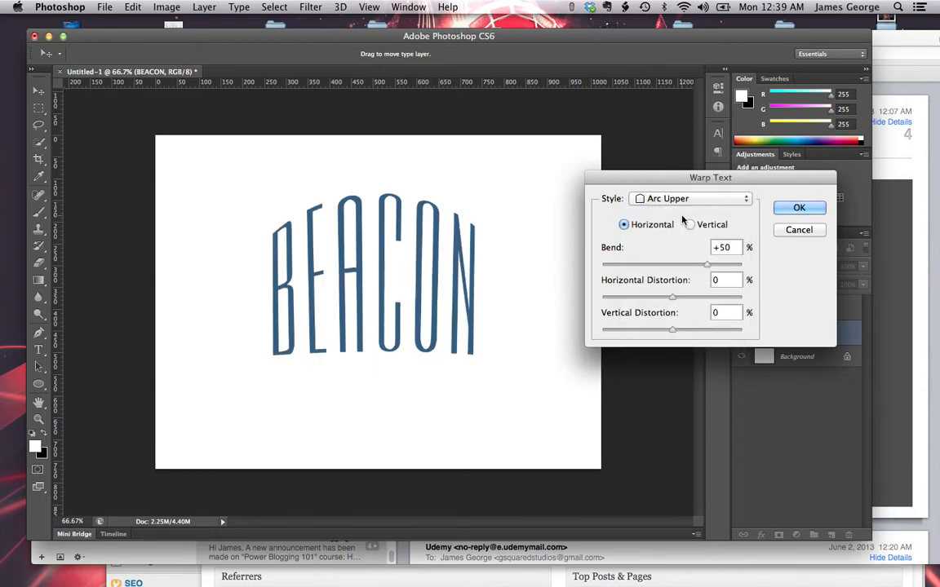
click(632, 201)
click(674, 222)
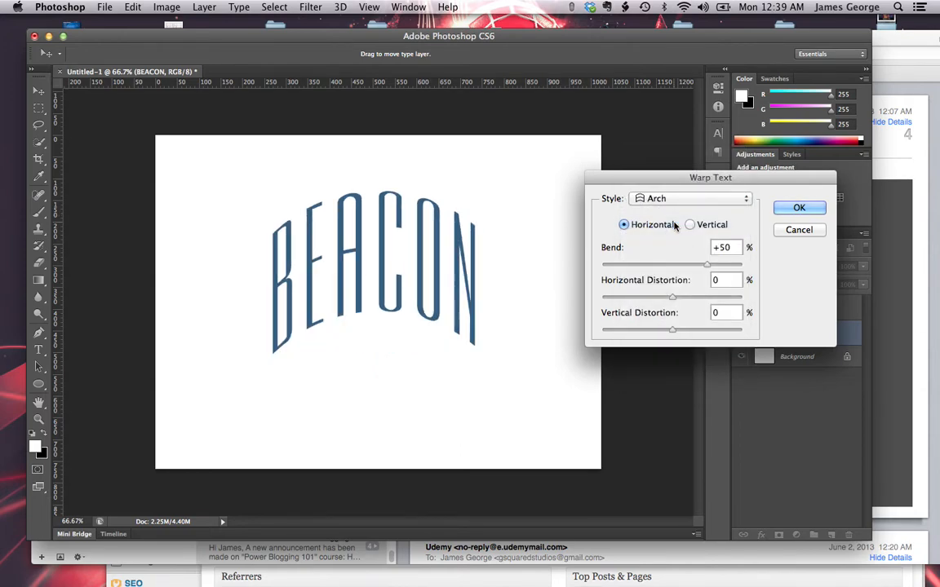
Preview the Bulge, Shell Lower and Shell Upper warp styles on the BEACON text
click(653, 199)
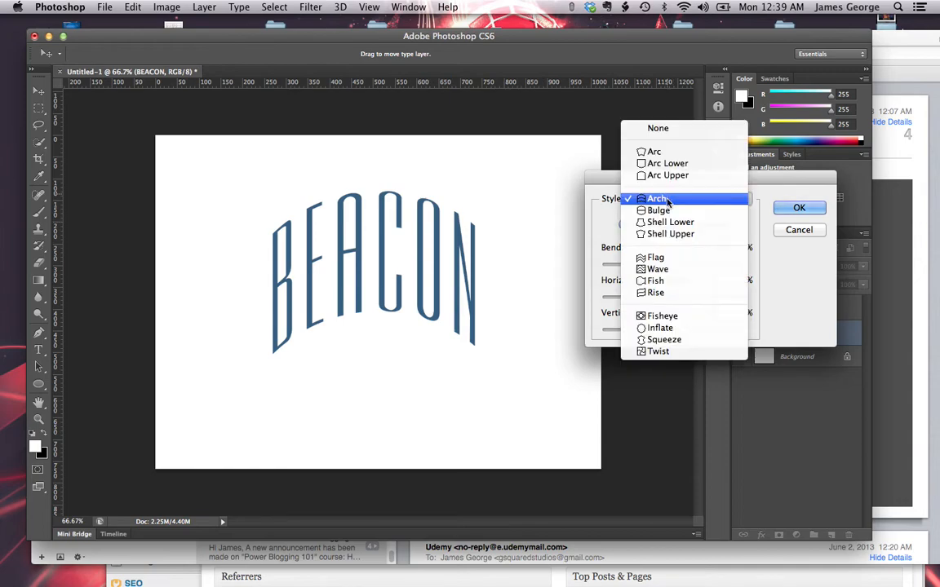
click(667, 212)
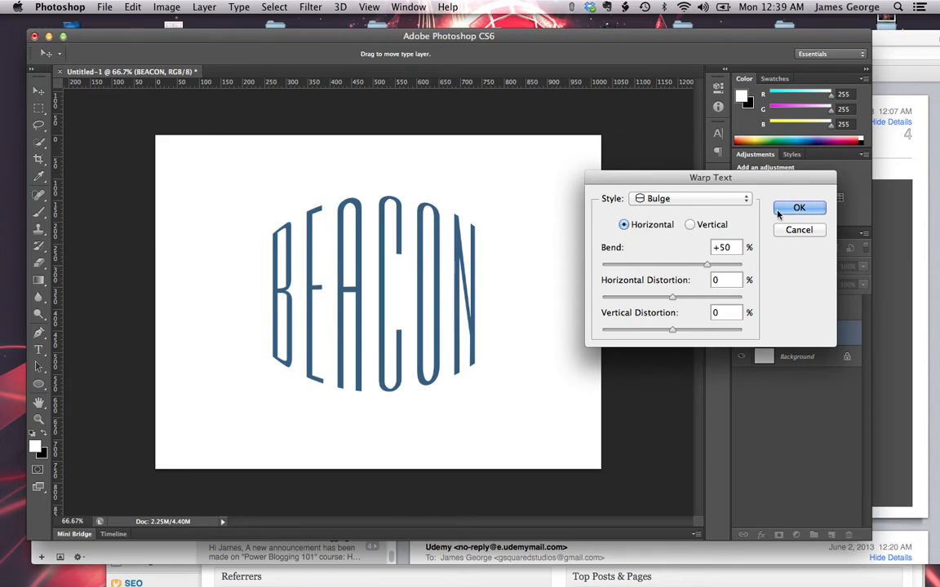
click(692, 201)
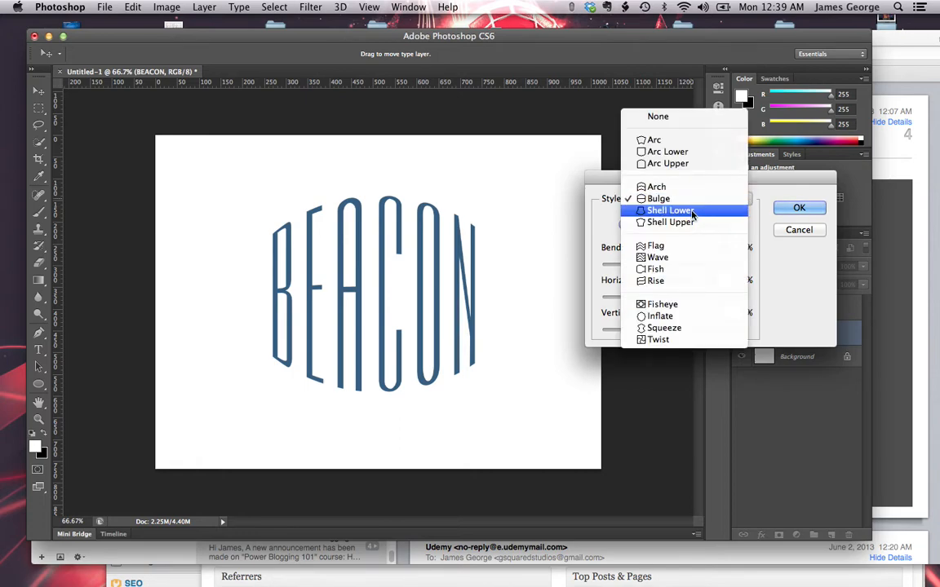
click(691, 211)
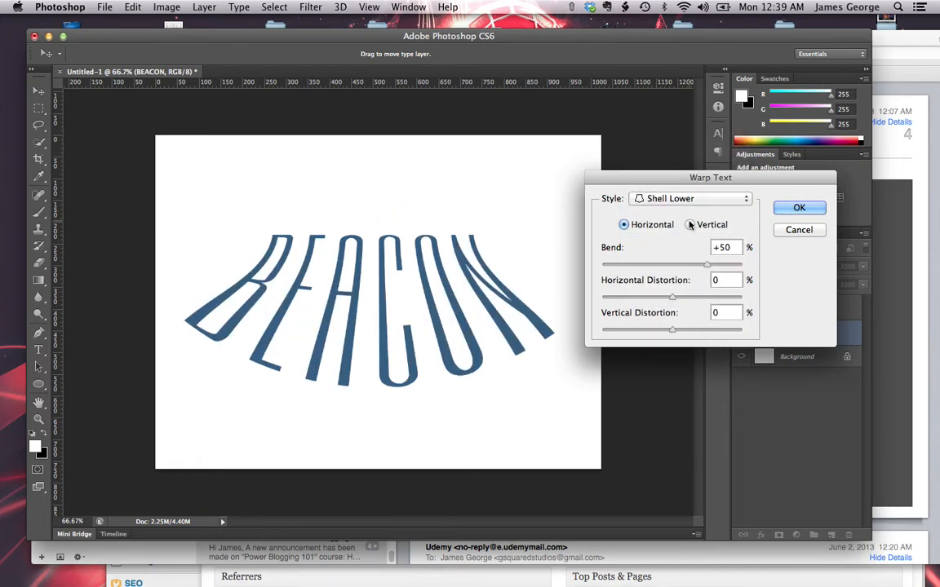
click(691, 201)
click(679, 211)
Preview the Flag, Wave and Fish warp styles on the BEACON text
click(679, 200)
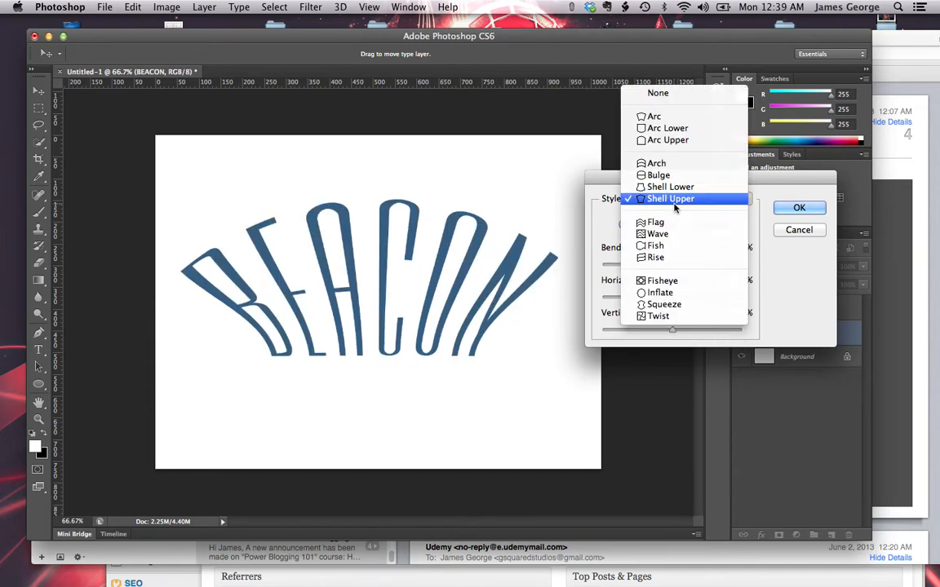
click(677, 216)
click(680, 200)
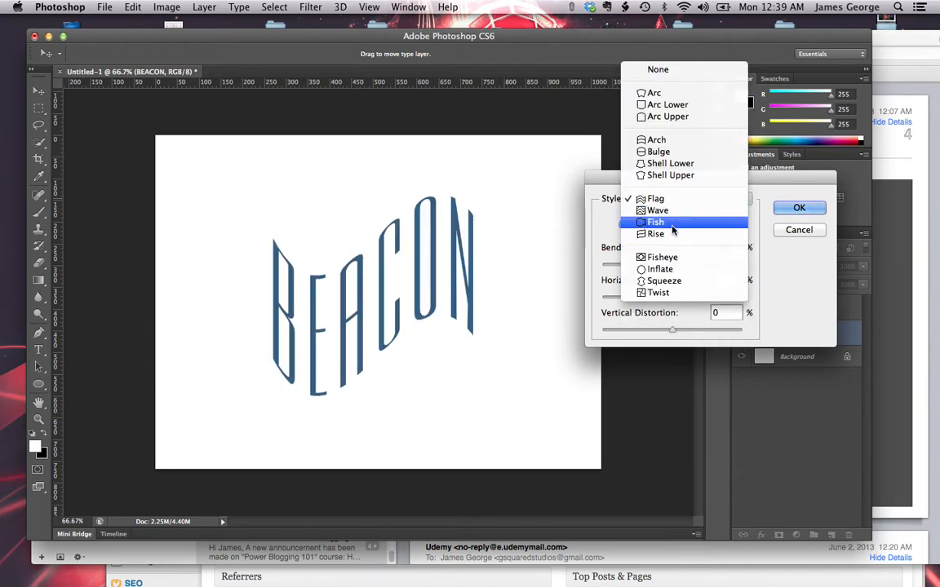
click(669, 212)
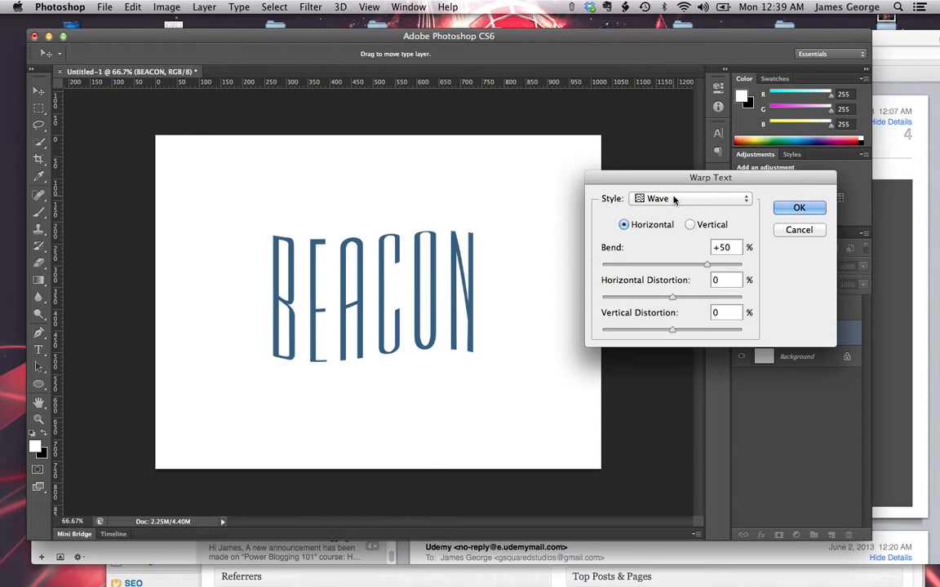
click(677, 200)
click(677, 212)
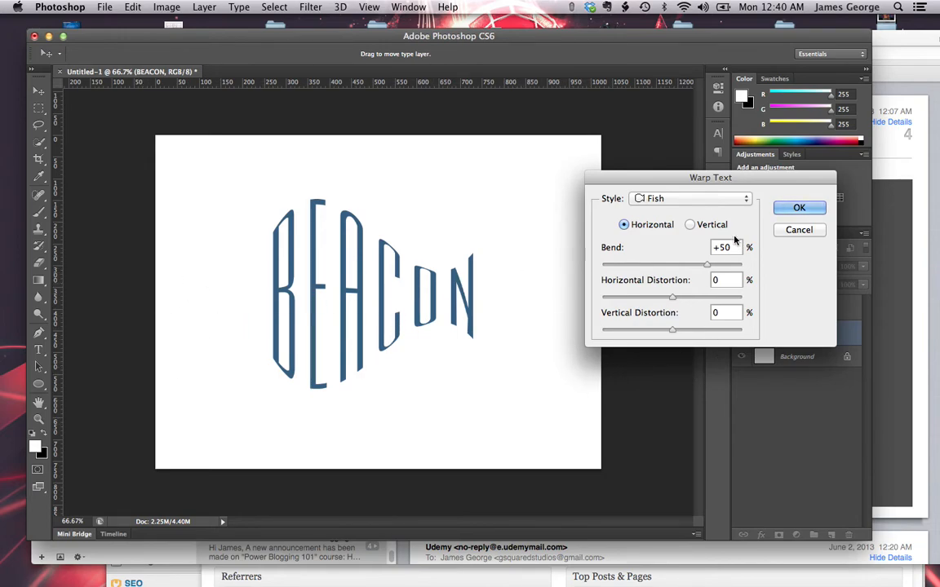
Switch the BEACON text warp to vertical orientation and preview it with the Fish and Bulge styles
click(687, 199)
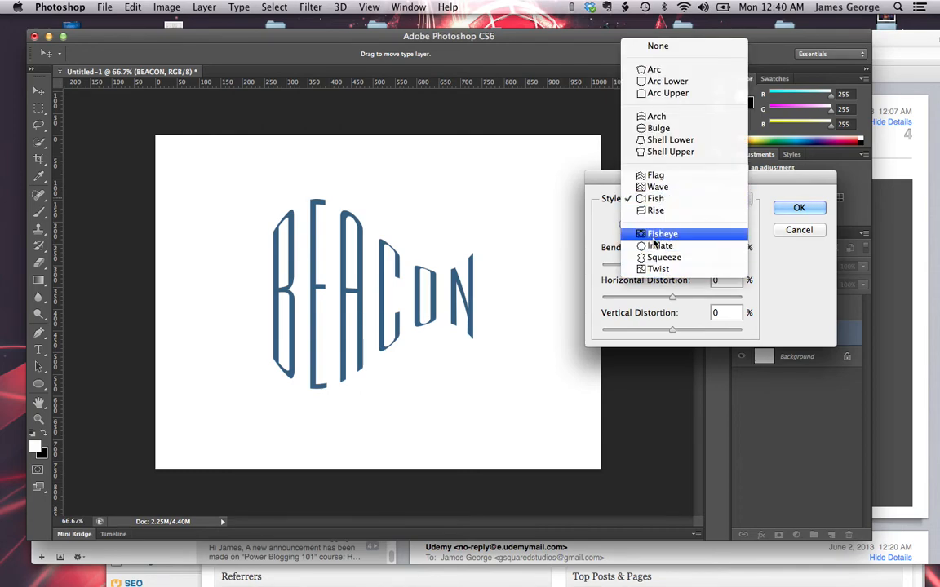
click(843, 185)
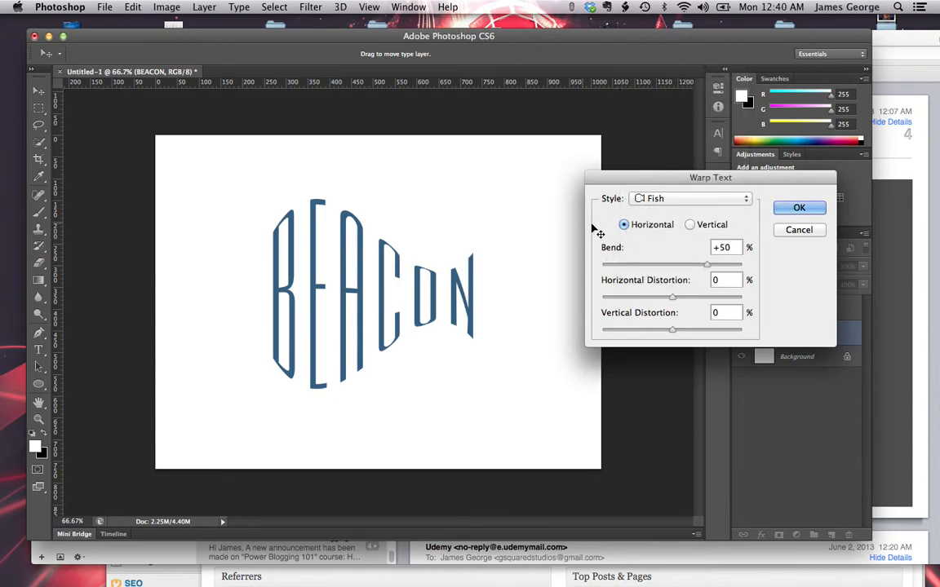
click(691, 225)
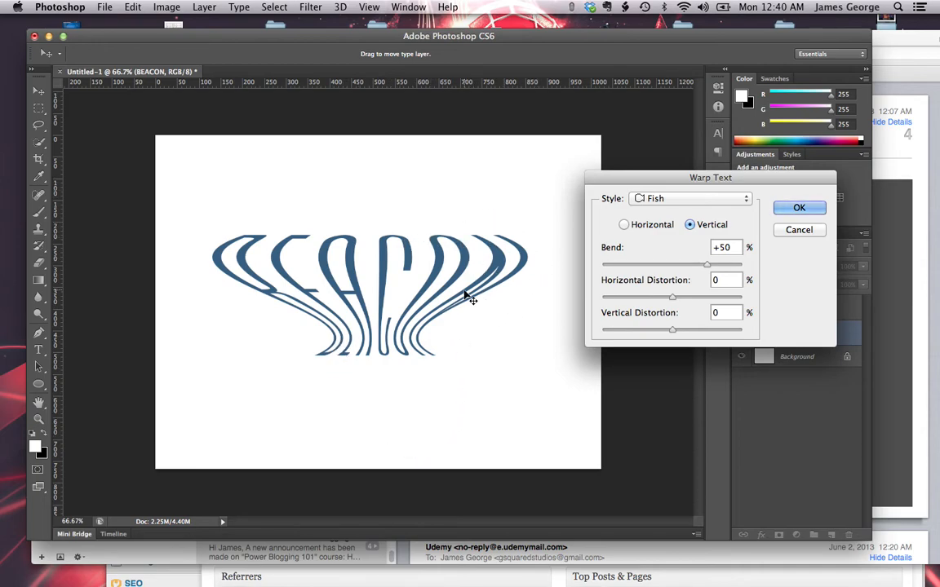
click(652, 199)
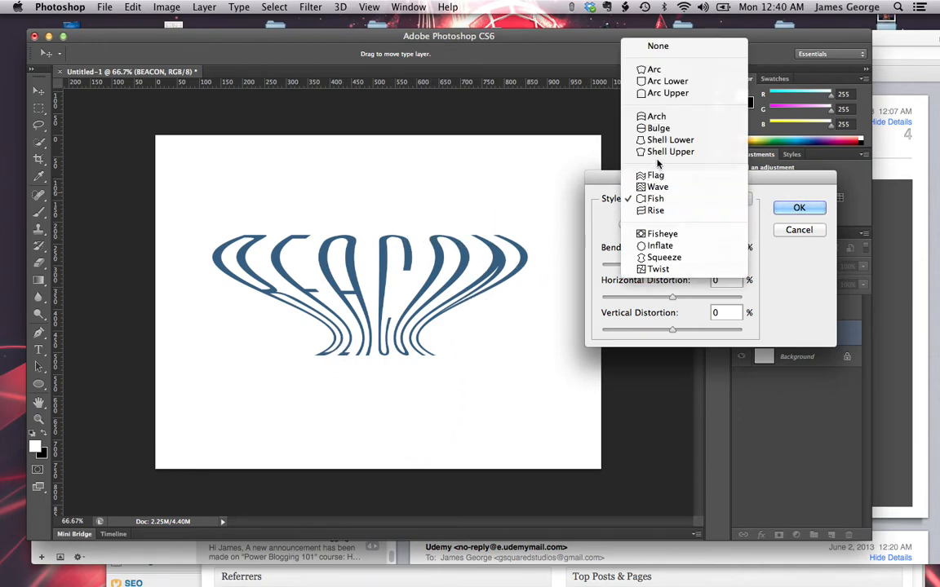
click(657, 128)
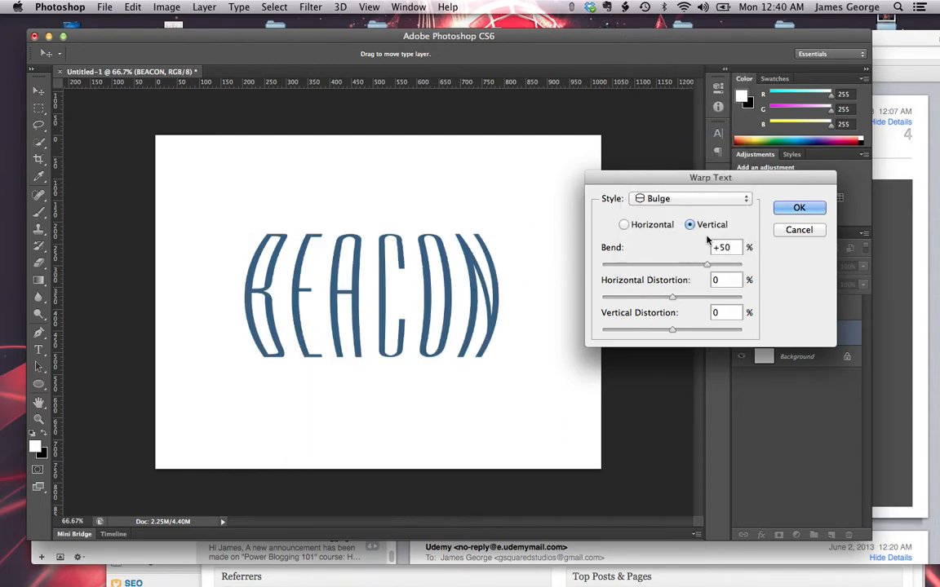
Preview the Arc, Arc Lower and Arc Upper styles in vertical orientation, and cancel the text warp
click(670, 199)
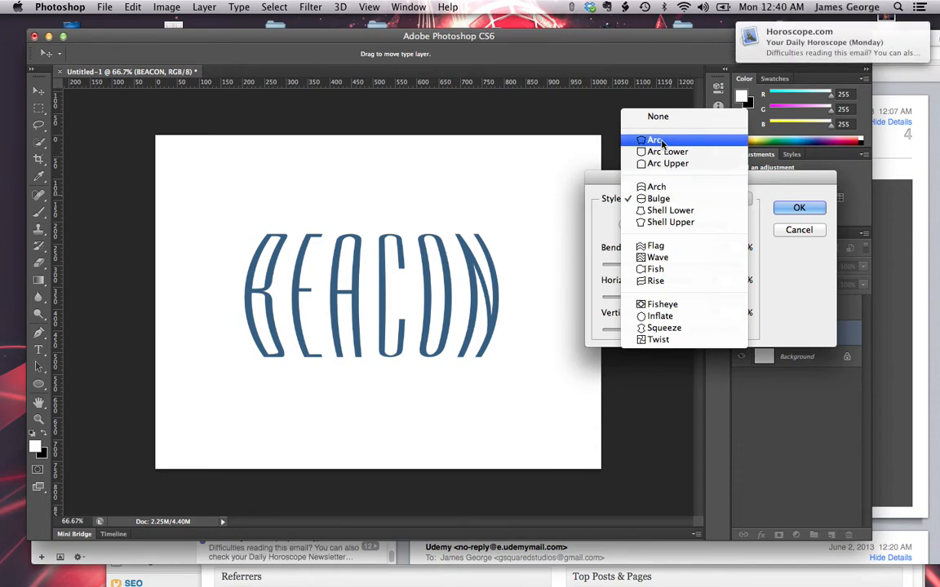
click(663, 142)
click(663, 205)
click(665, 211)
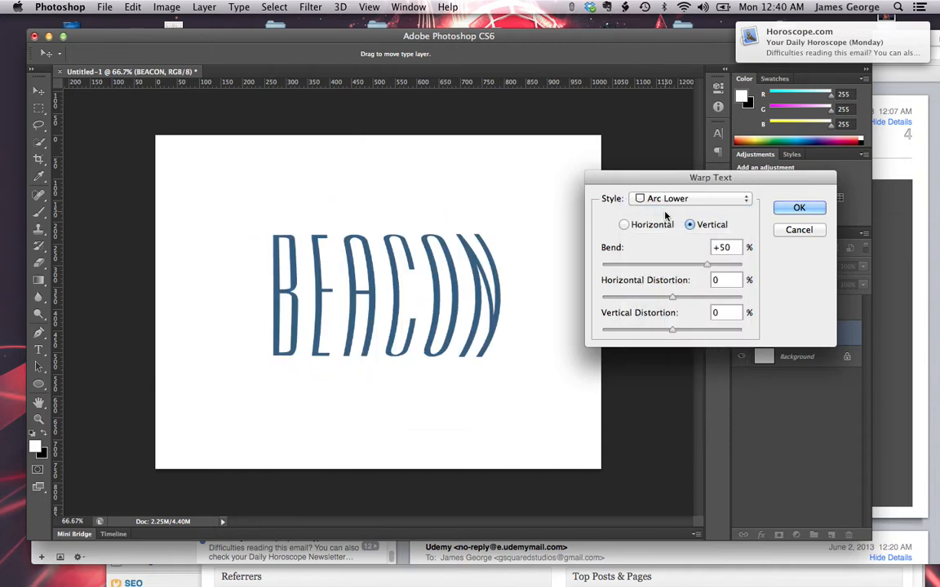
click(665, 200)
click(666, 213)
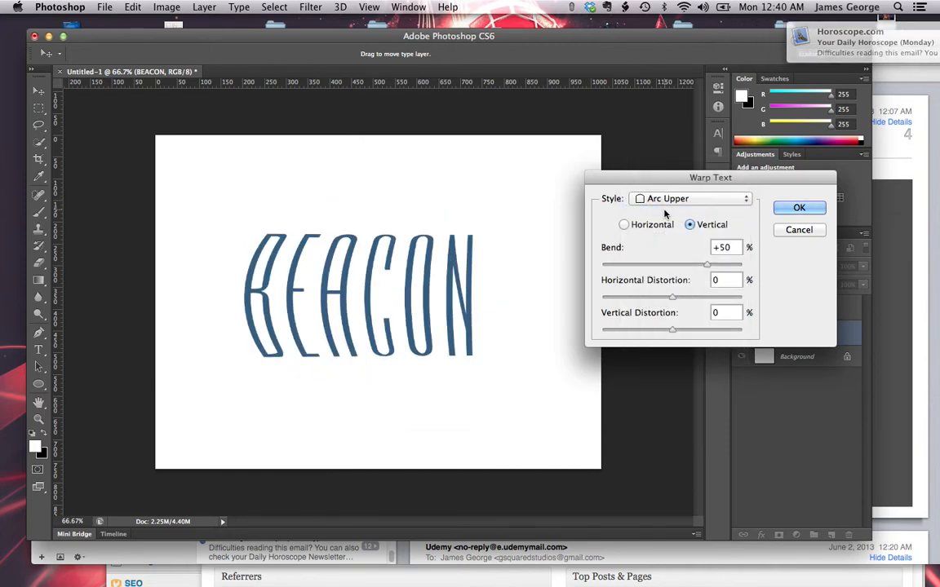
click(664, 200)
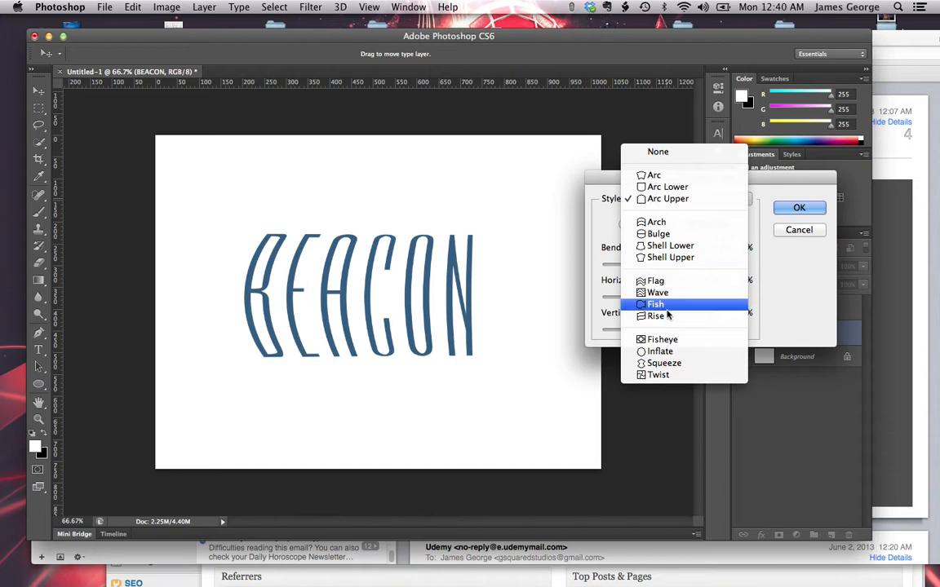
click(799, 305)
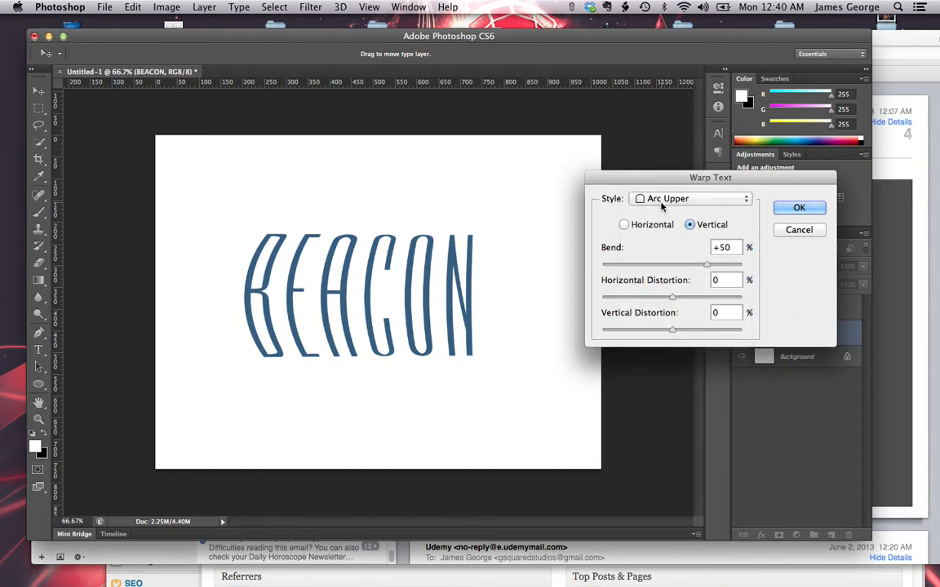
click(804, 231)
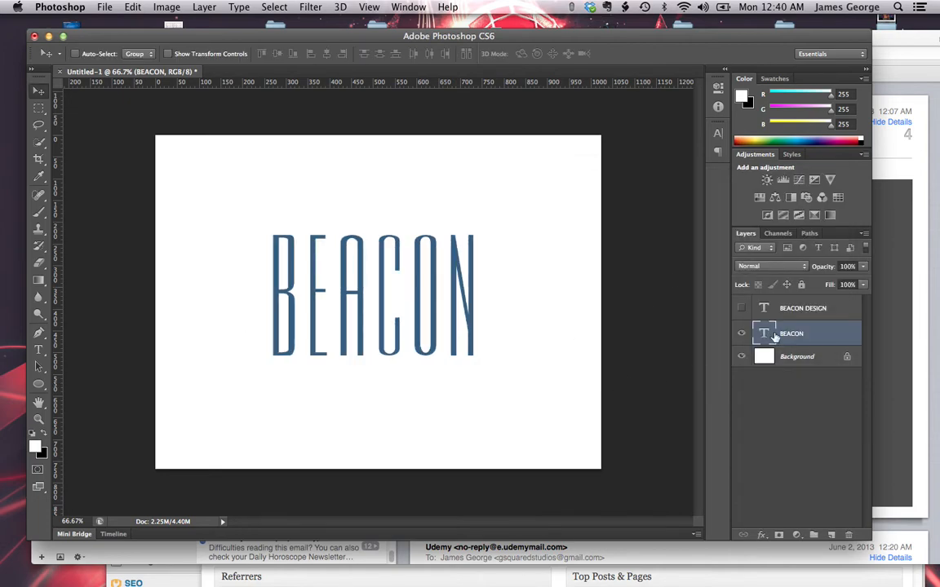
Delete the BEACON and BEACON DESIGN text layers, leaving only the background
key(Delete)
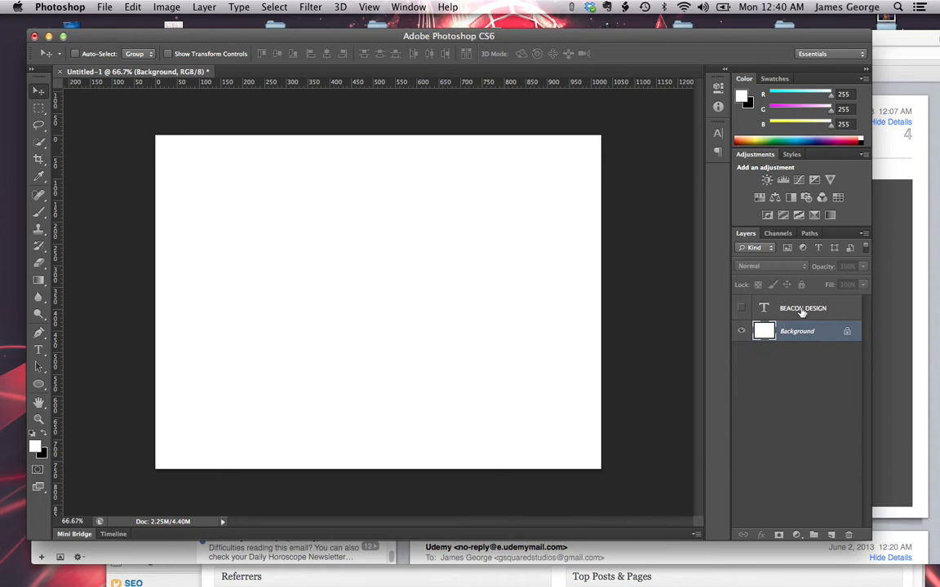
click(808, 308)
key(Delete)
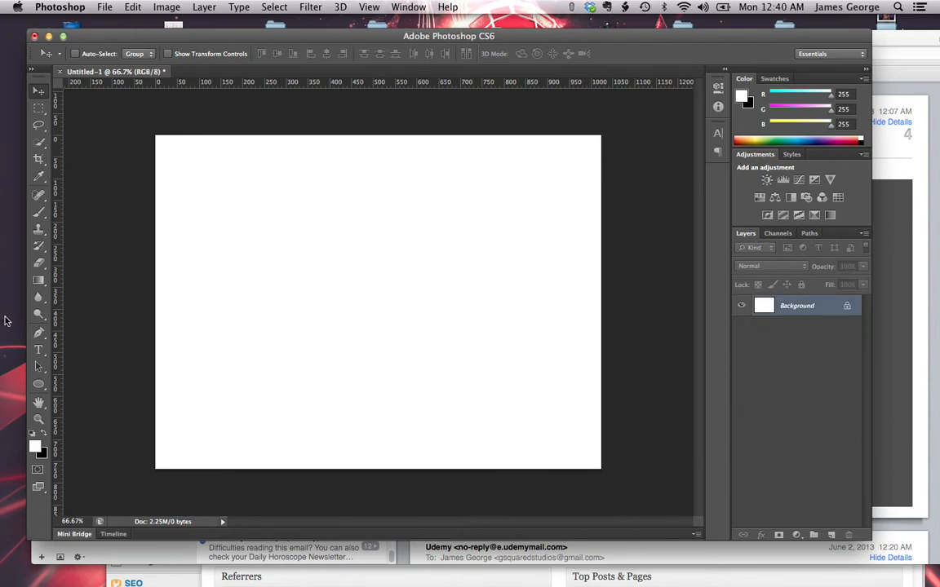
Draw a circle about 553 px in diameter with the Ellipse tool and move its path to the middle of the canvas
click(38, 280)
click(39, 370)
click(39, 385)
click(42, 389)
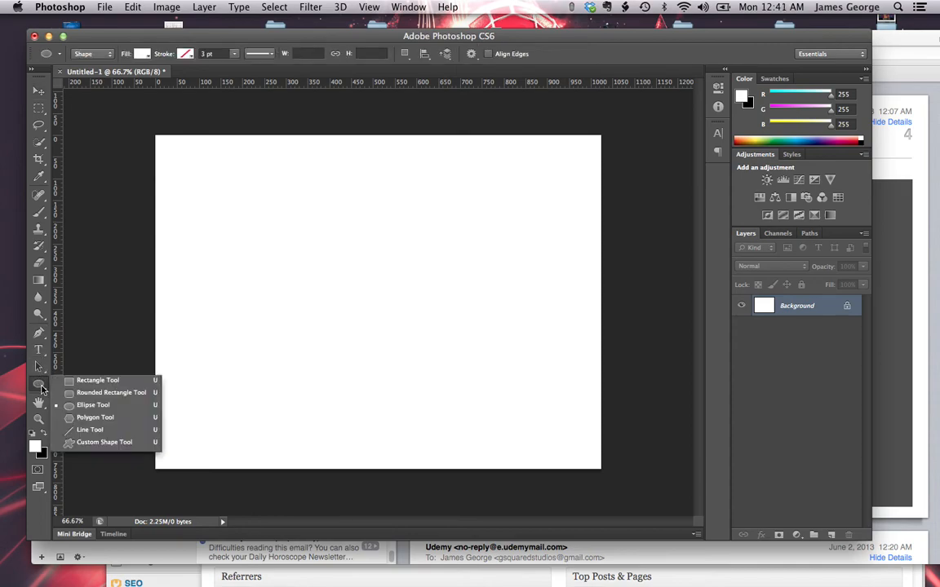
click(85, 408)
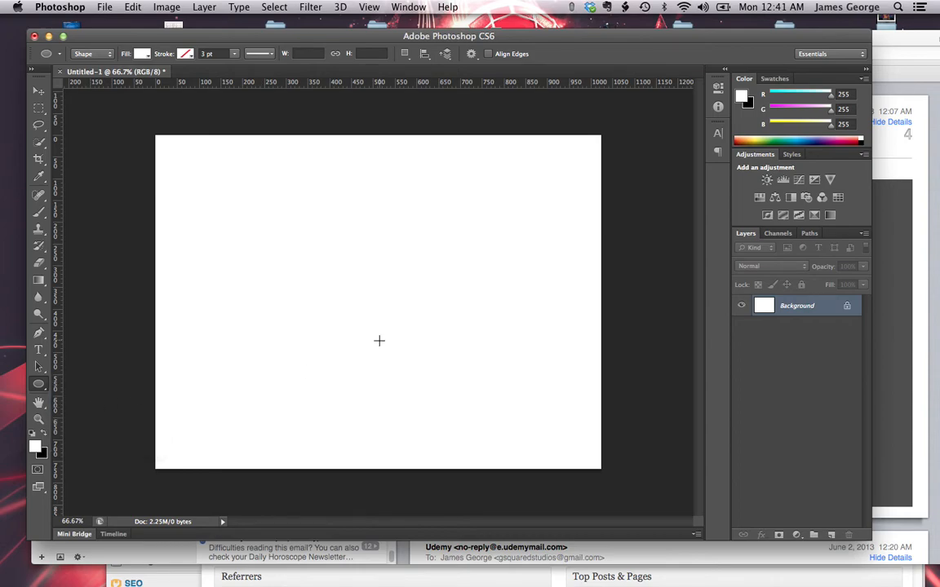
drag(284, 251, 403, 382)
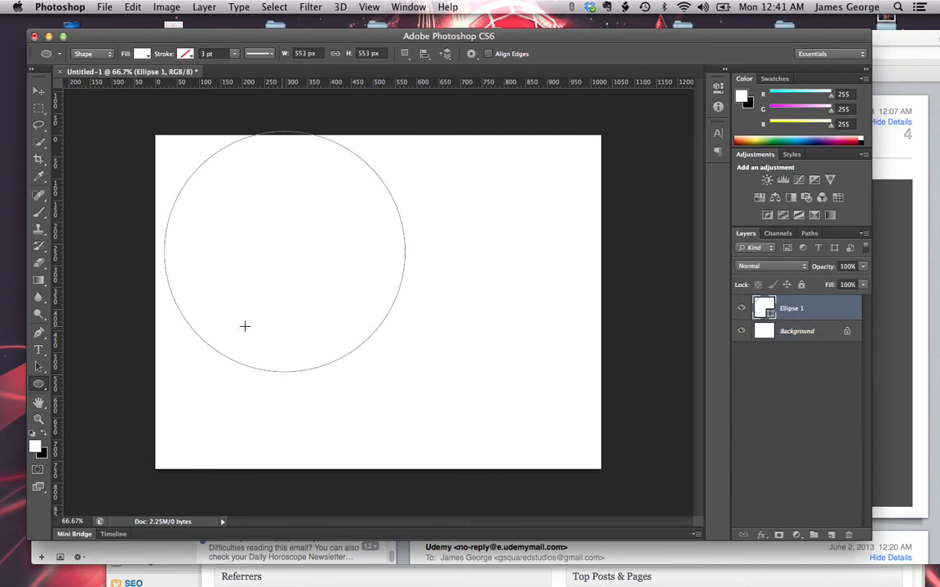
click(38, 368)
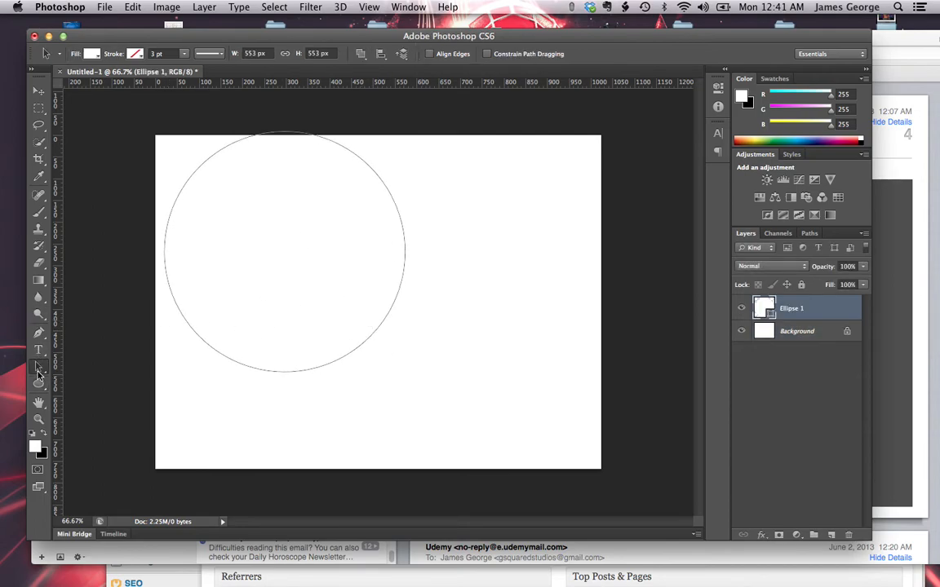
drag(356, 349, 447, 399)
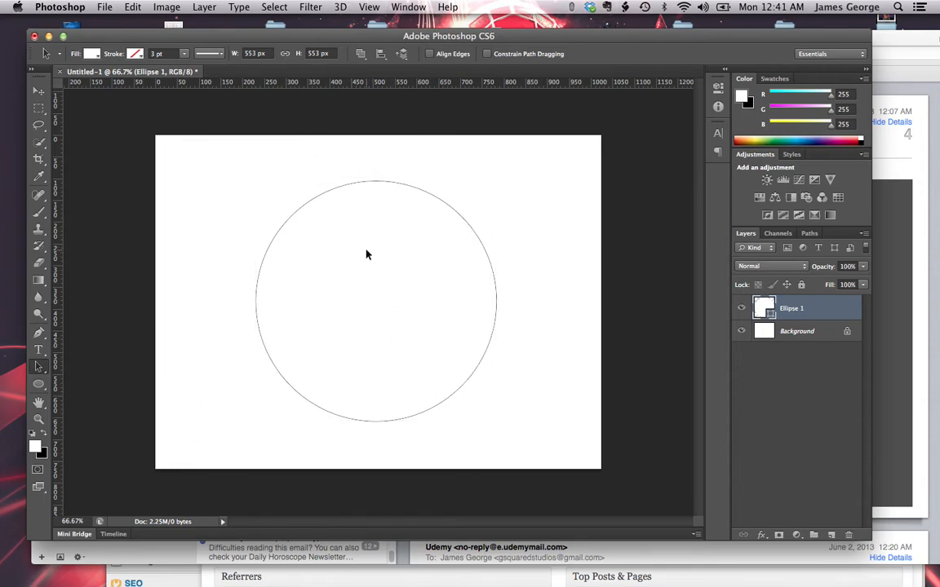
Add the text BEACON along the circle's path, starting at its upper-left arc
click(37, 350)
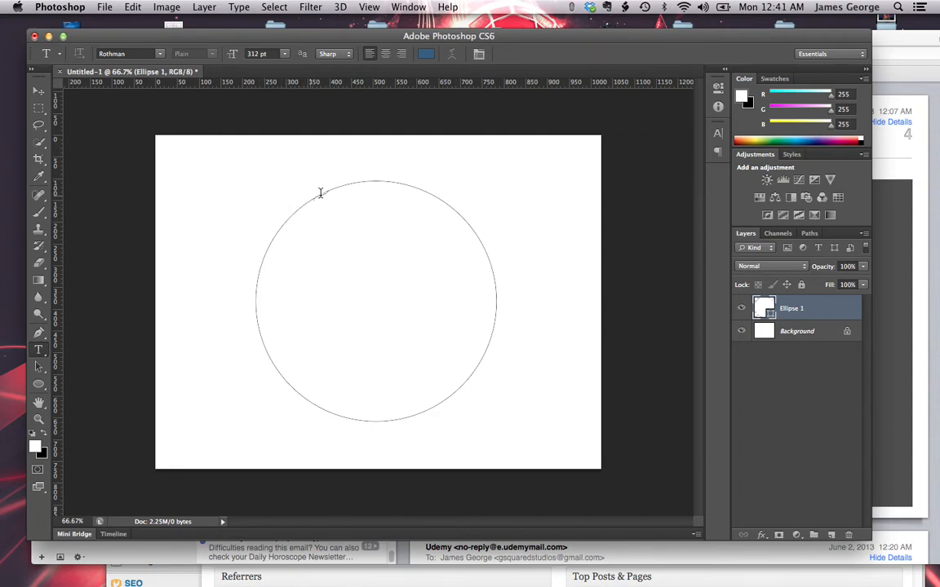
click(285, 219)
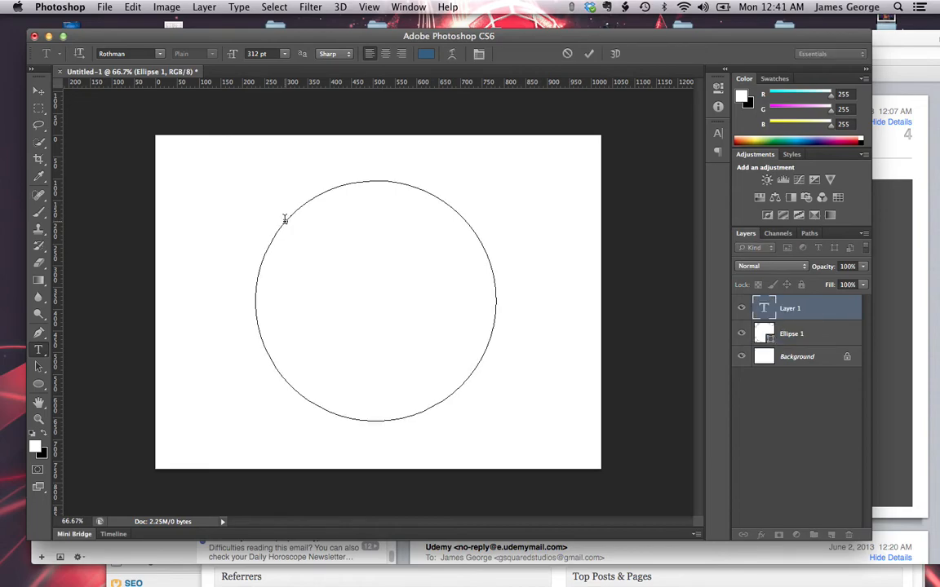
text(RELIGION)
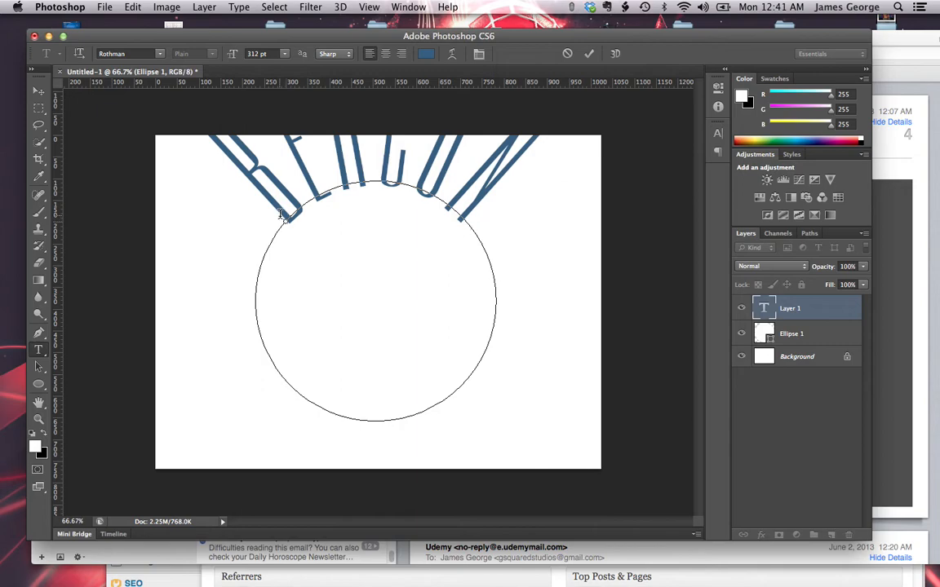
Reduce the whole BEACON text on the circle to 182 pt
key(super+a)
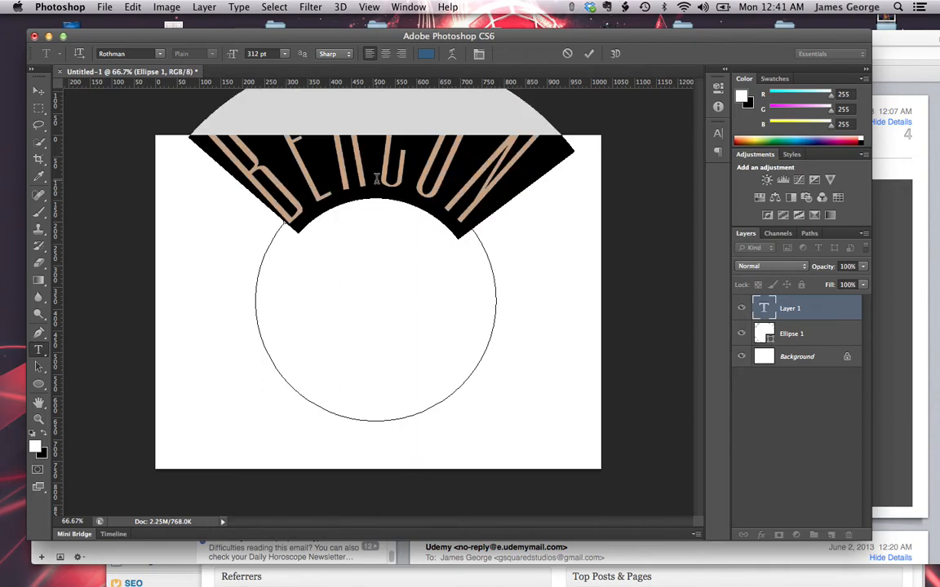
key(super+alt+shift+comma)
key(super+alt+shift+comma)
key(super+alt+shift+comma)
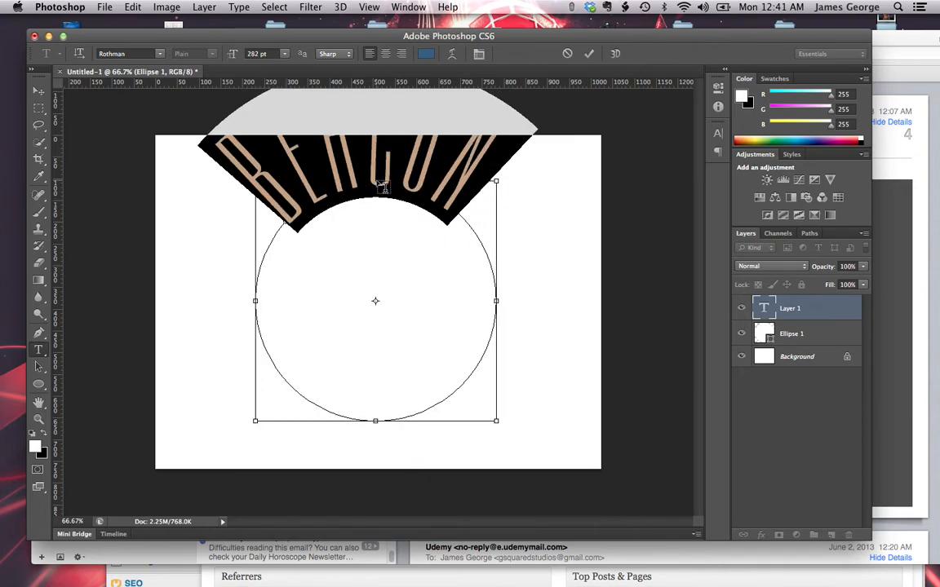
key(super+alt+shift+comma)
key(super+alt+shift+comma)
key(super+alt+shift+comma)
key(super+alt+shift+comma)
key(super+alt+shift+comma)
key(super+alt+shift+comma)
key(super+alt+shift+comma)
key(super+alt+shift+comma)
key(super+alt+shift+comma)
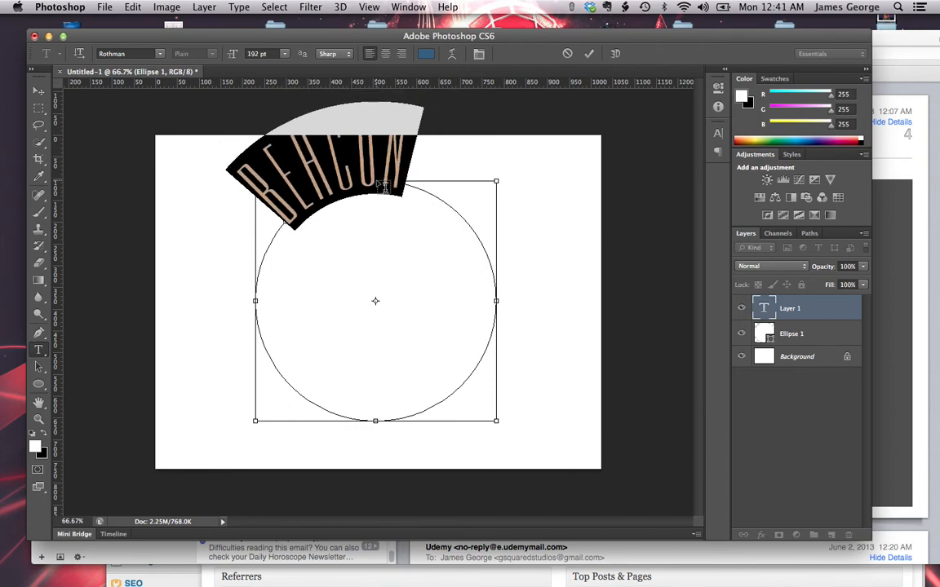
key(super+alt+shift+comma)
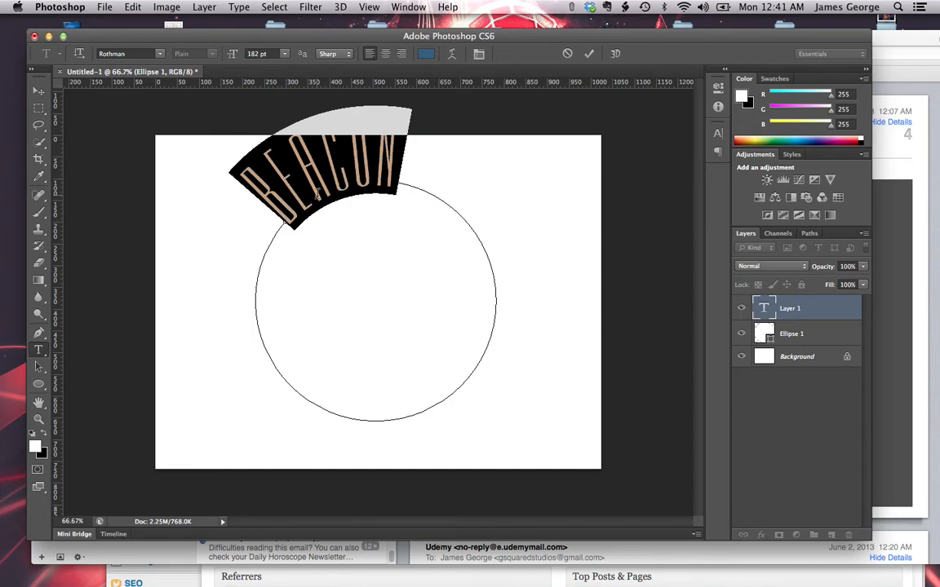
Flip the BEACON path text inside the circle's lower arc and widen the tracking between its letters
key(super)
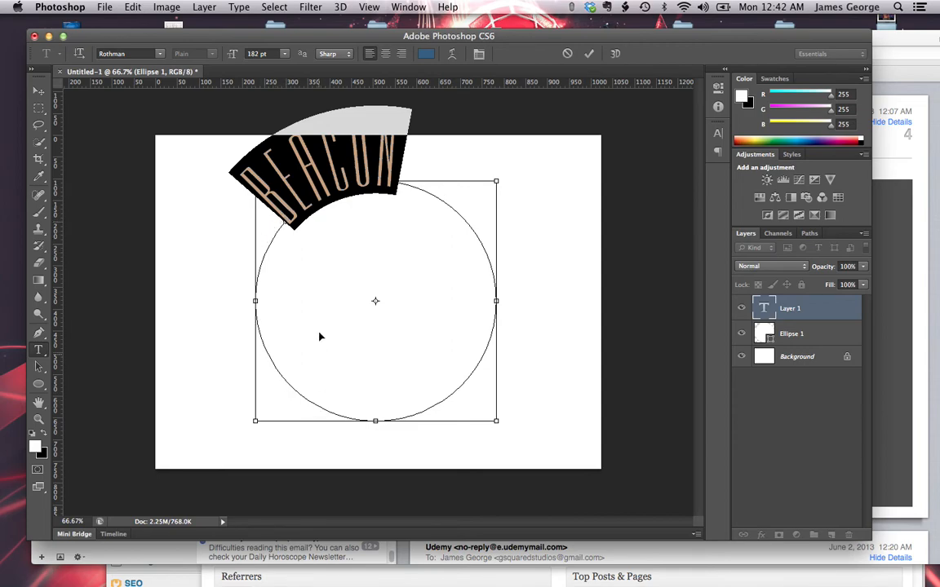
drag(283, 223, 320, 411)
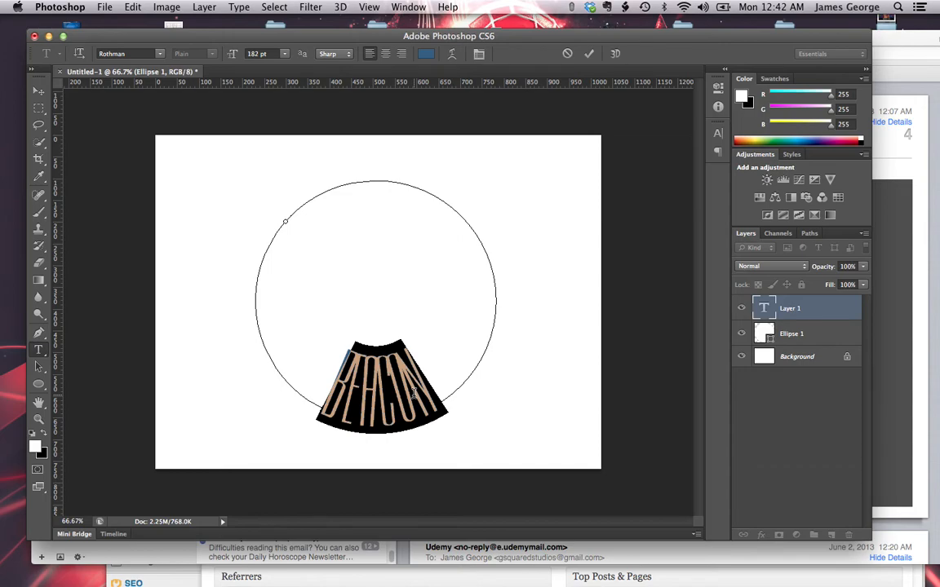
key(alt+Right)
key(alt+Right)
key(alt+Right)
key(alt+Right)
key(alt+Right)
key(alt+Right)
key(alt+Right)
key(alt+Right)
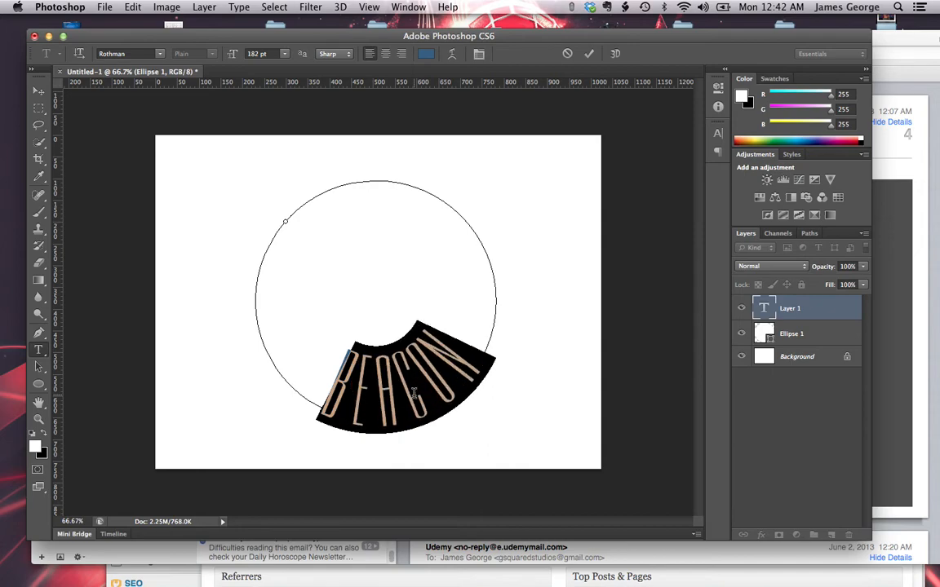
key(alt+Right)
key(alt+Right)
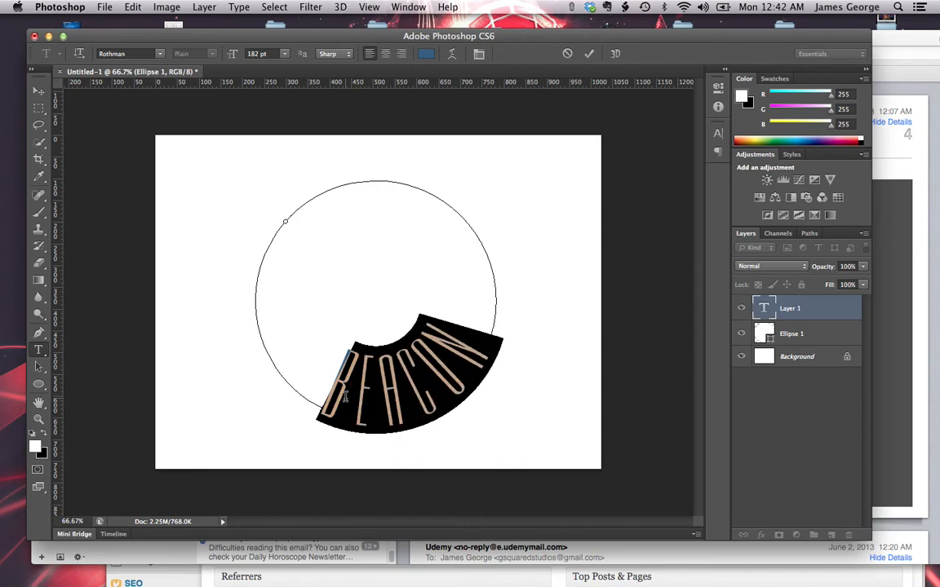
Try BEACON on the outside of the circle, running from the lower arc up the left side
key(ctrl+t)
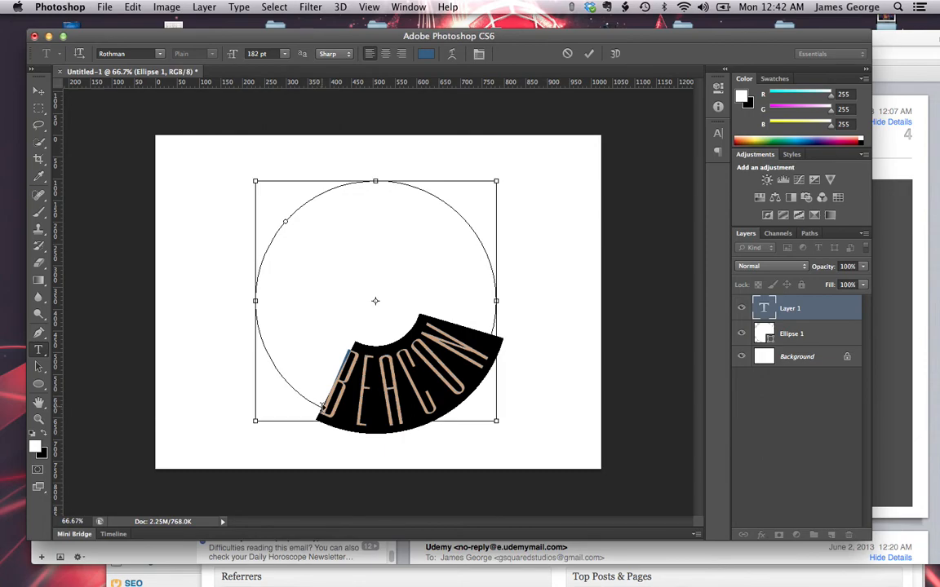
drag(322, 407, 279, 383)
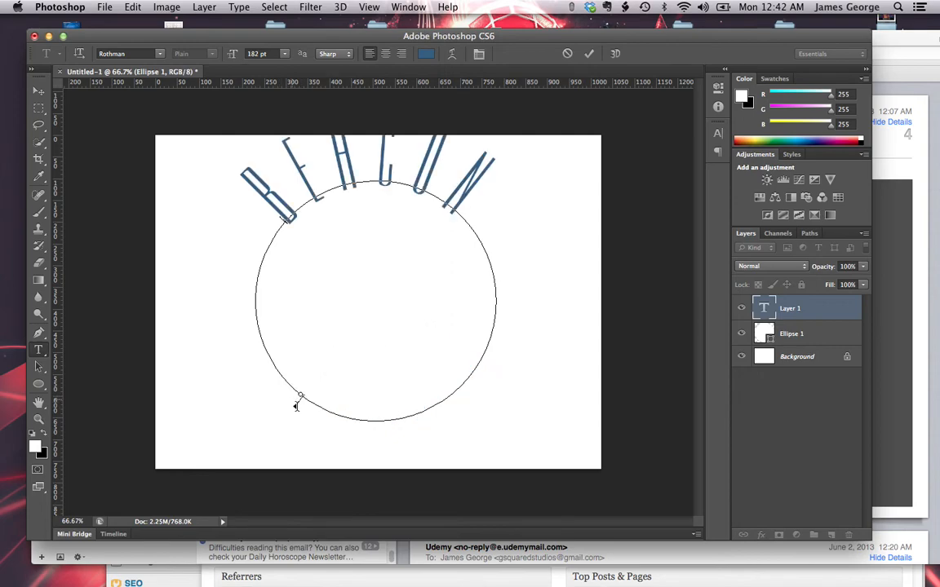
key(ctrl+t)
key(Escape)
drag(283, 227, 318, 438)
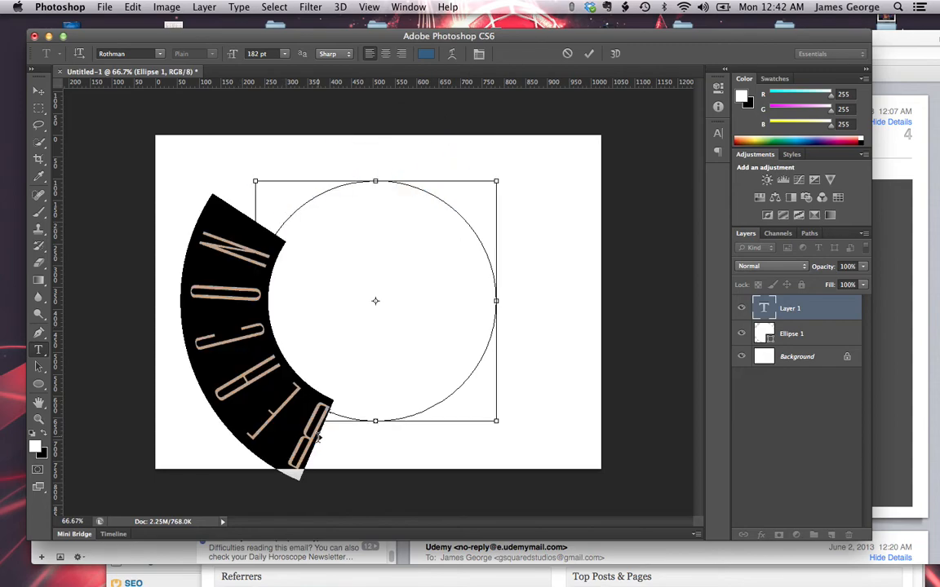
Swing BEACON through the inside of the right arc and the outside of the upper-left arc to the inside of the lower arc
drag(382, 423, 466, 374)
key(super+a)
drag(334, 408, 266, 259)
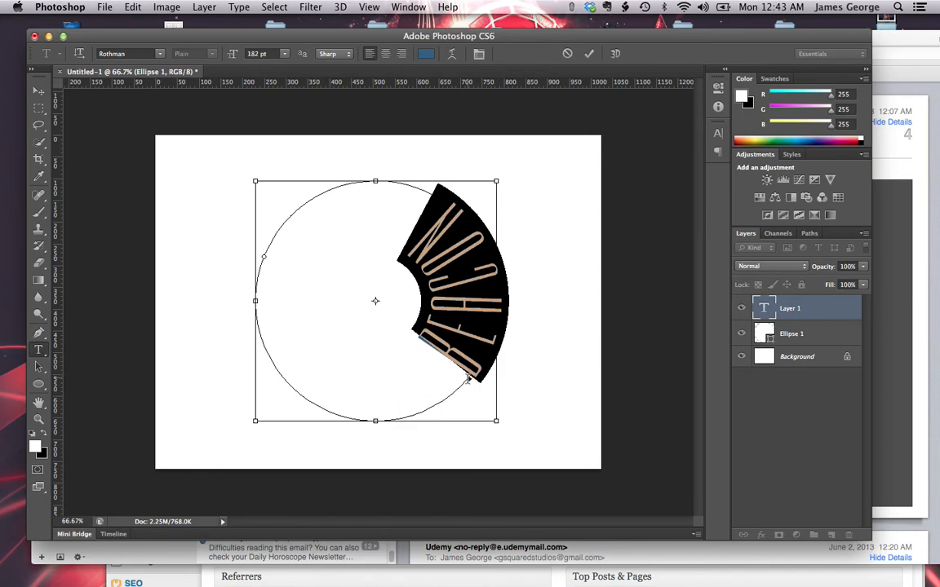
drag(469, 379, 272, 380)
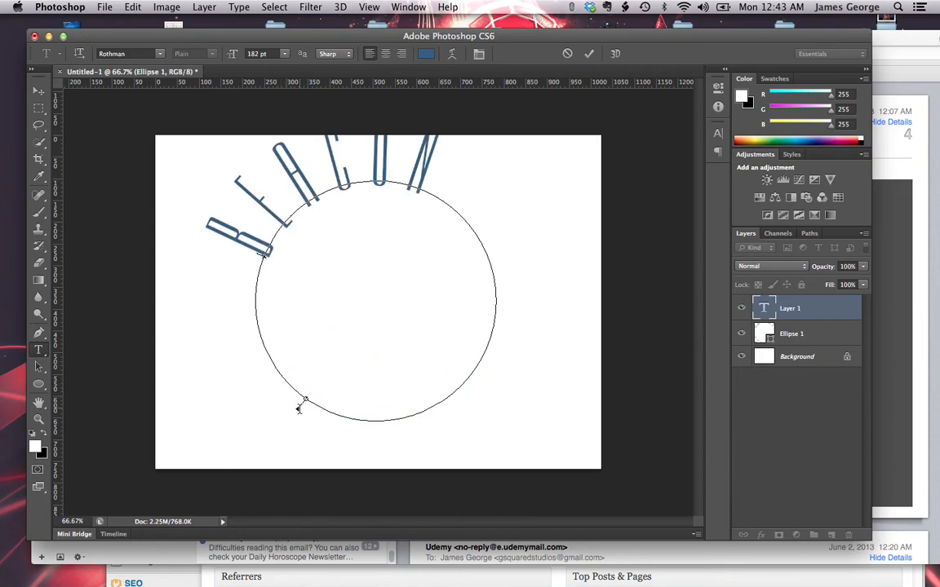
key(super+a)
mouse_move(266, 260)
mouse_down()
mouse_move(238, 230)
mouse_move(245, 208)
mouse_move(265, 208)
mouse_move(290, 244)
mouse_move(281, 308)
mouse_up()
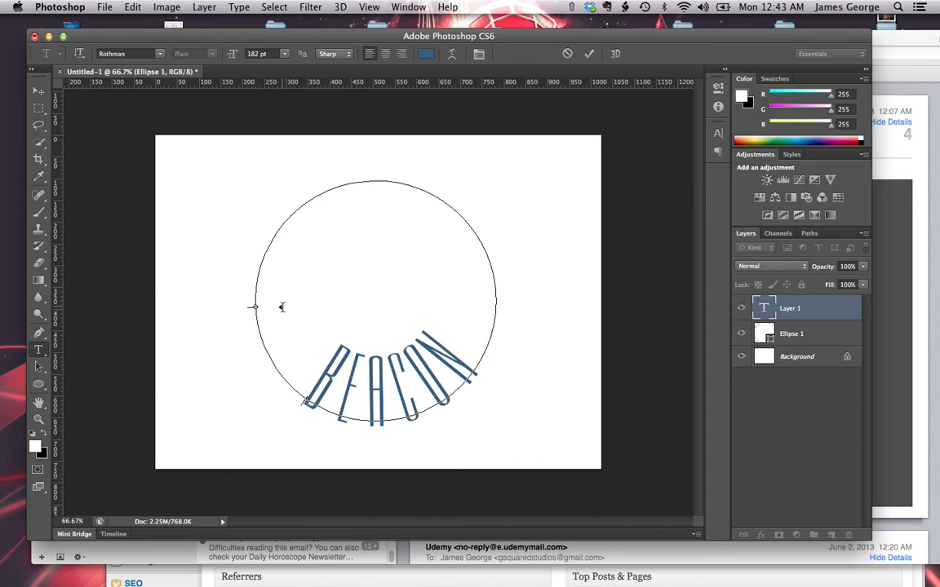
Flip BEACON outside the circle's left arc and back inside the lower arc, with the text's end point near the circle's top
double_click(312, 387)
drag(308, 397, 283, 391)
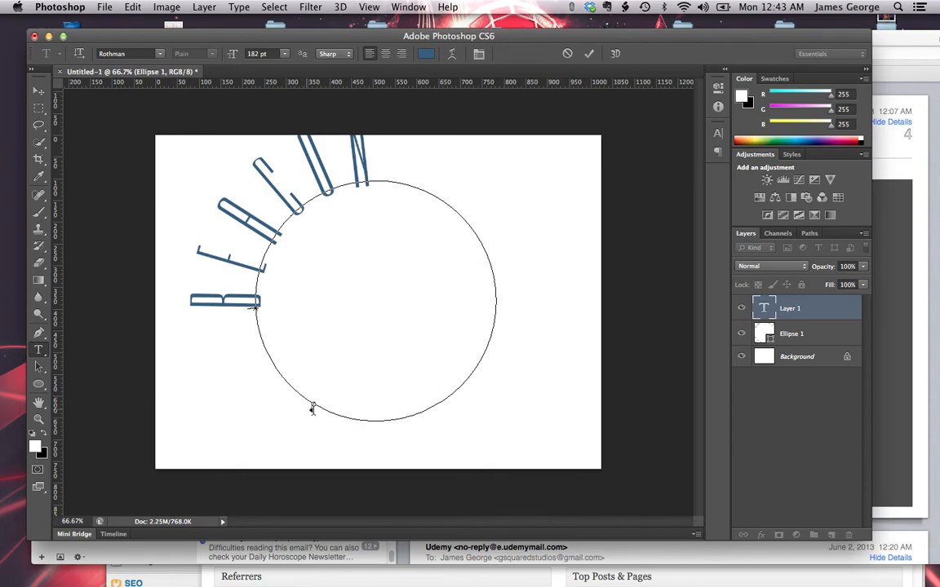
double_click(312, 407)
drag(251, 309, 267, 246)
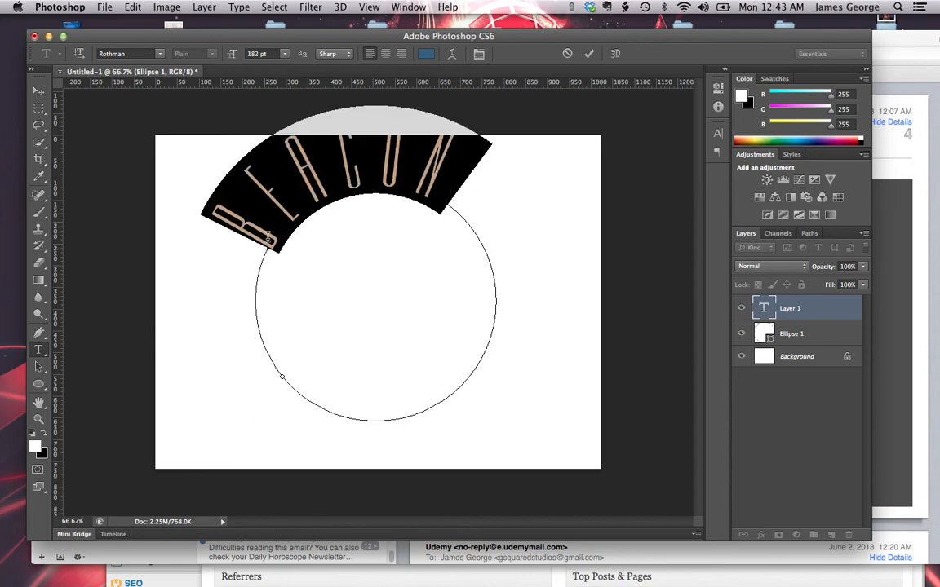
drag(268, 240, 369, 197)
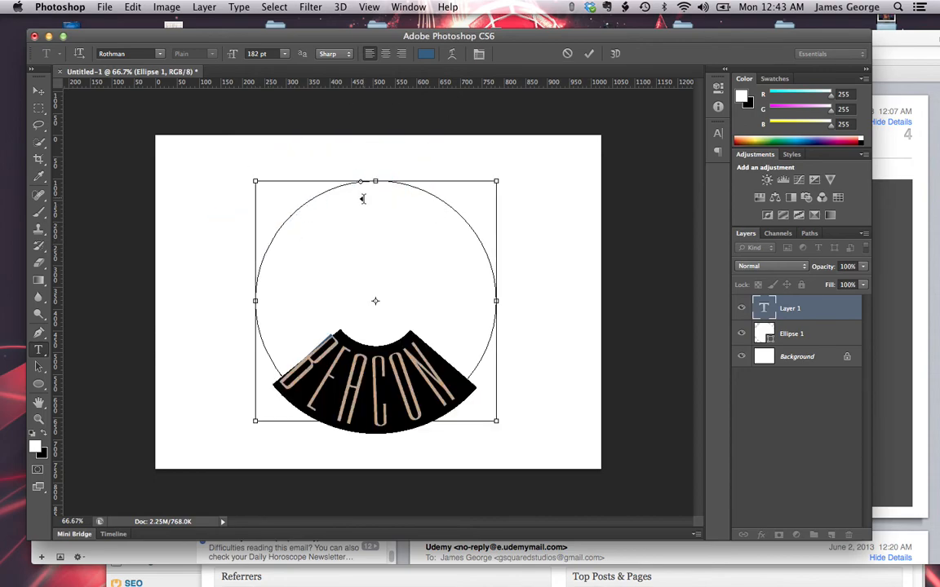
drag(282, 376, 294, 391)
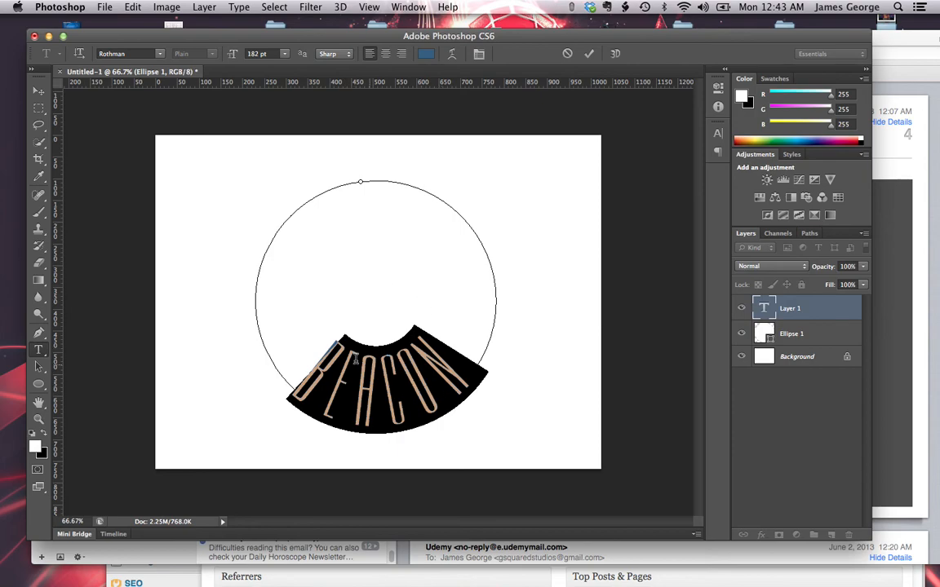
Append "IS GREAT" directly after BEACON in the path text
click(471, 359)
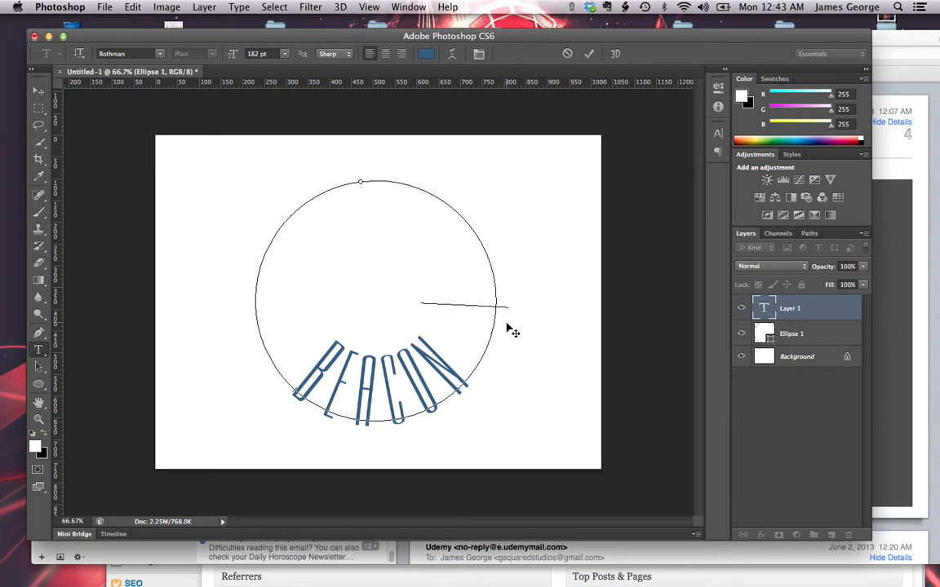
text(S)
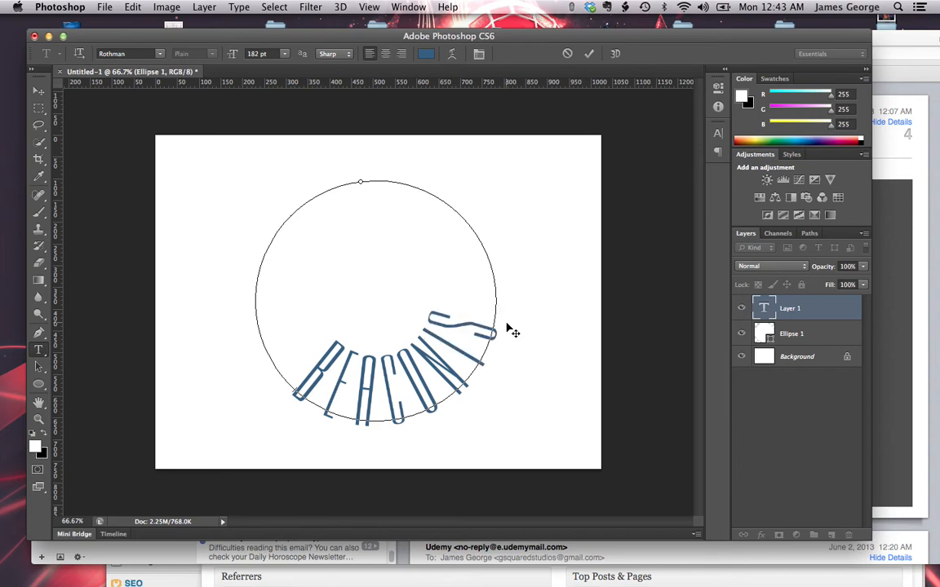
text( GREA)
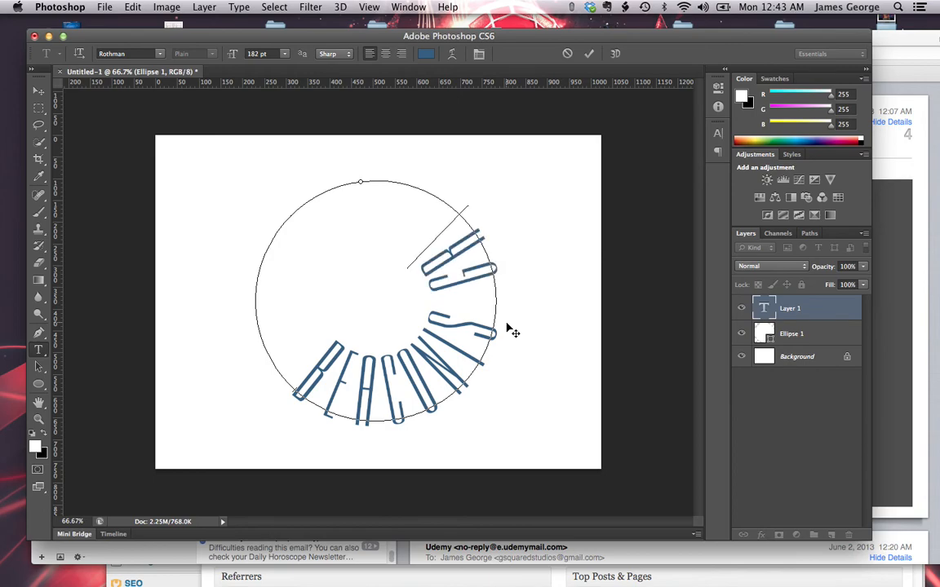
text(T)
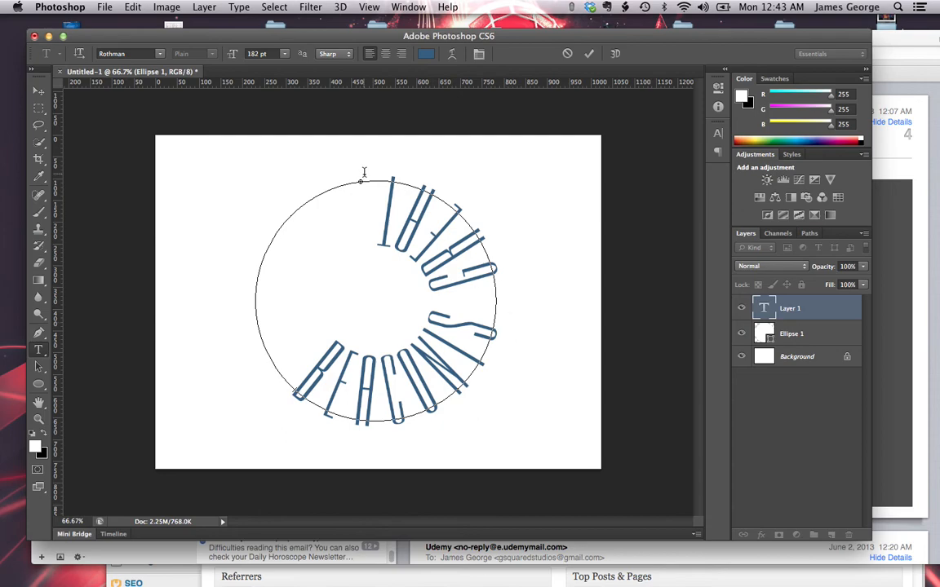
Flip the path text outside the circle, starting at its lower-left arc, and append "AND I LOVE IT"
key(super)
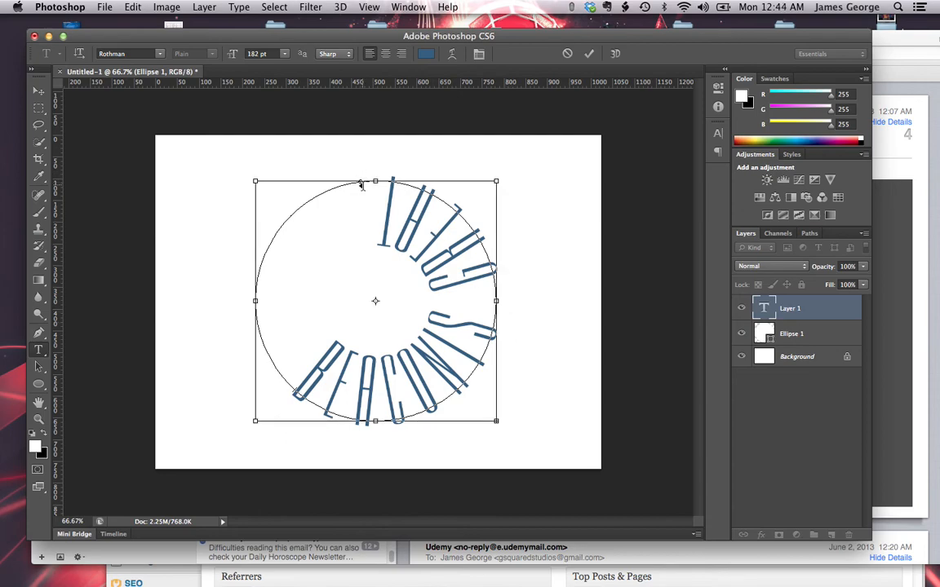
mouse_move(359, 183)
mouse_down()
mouse_move(296, 213)
mouse_move(261, 204)
mouse_move(243, 236)
mouse_move(266, 278)
mouse_move(256, 276)
mouse_move(252, 308)
mouse_move(268, 364)
mouse_move(244, 330)
mouse_up()
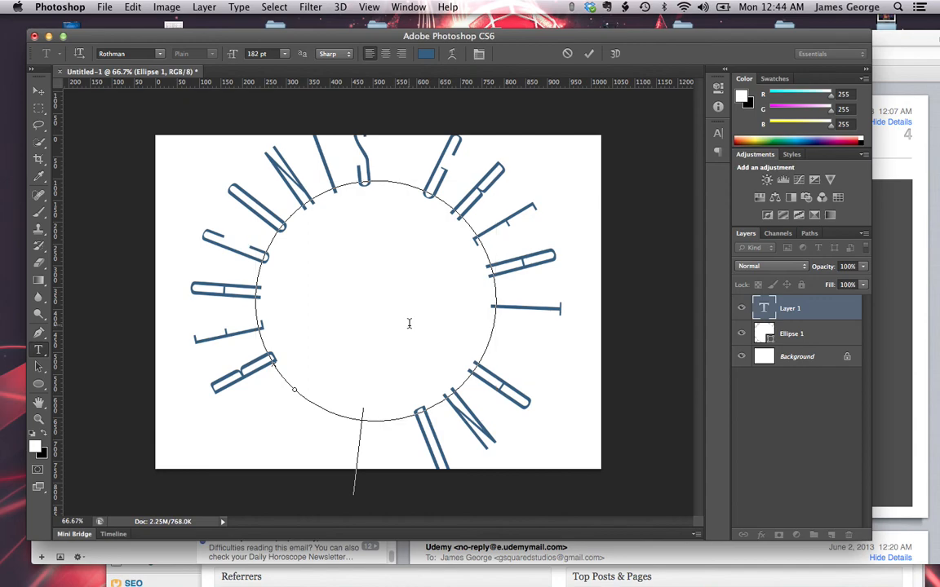
text(I)
Reduce the entire circular sentence to 142 pt
key(super+a)
key(super)
key(alt+shift+super+comma)
key(alt+shift+super+comma)
key(alt+shift+super+comma)
key(alt+shift+super+comma)
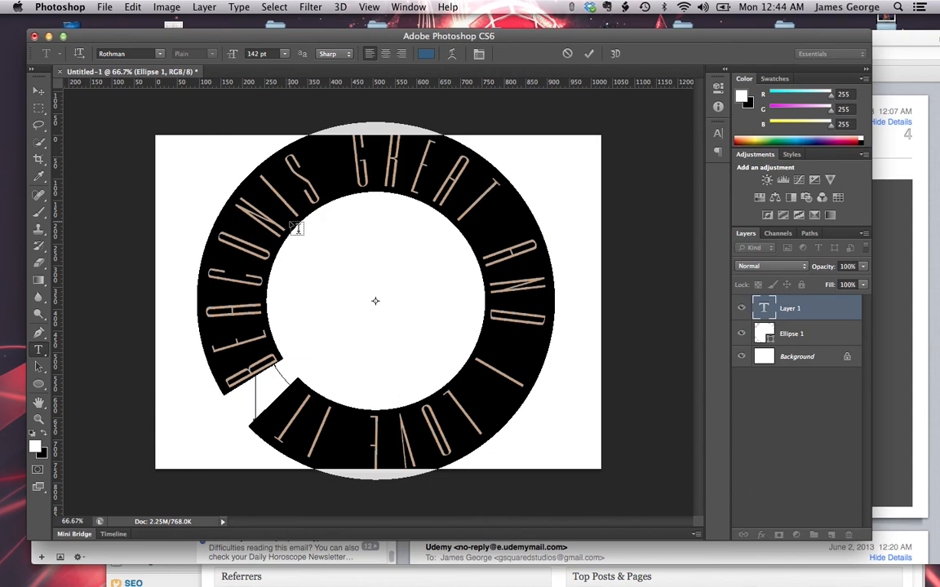
Insert a space between BEACON and IS, and extend the path text's end point toward its start to fit the whole sentence
click(287, 194)
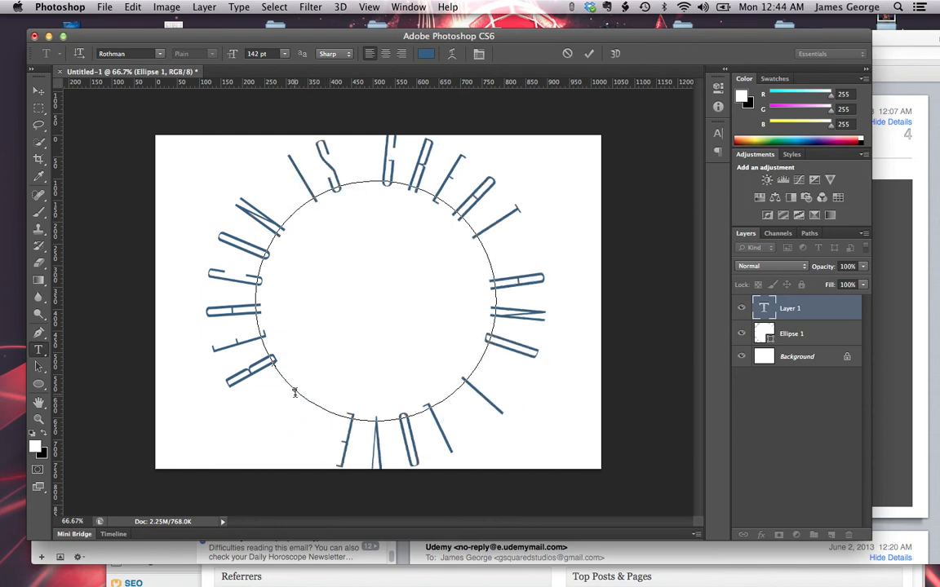
drag(295, 392, 279, 378)
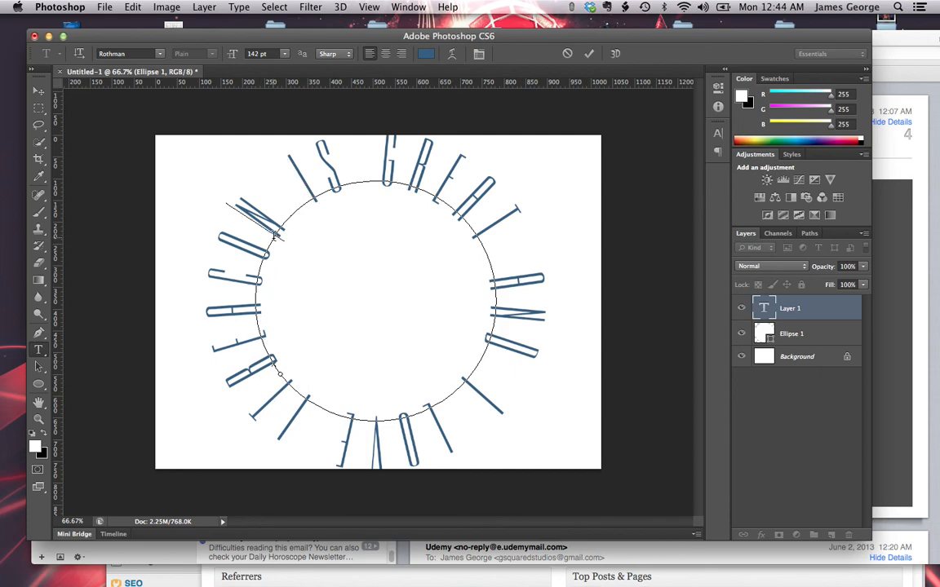
Reduce all of the circular text to 132 pt and commit it by switching to the Move tool
key(super+a)
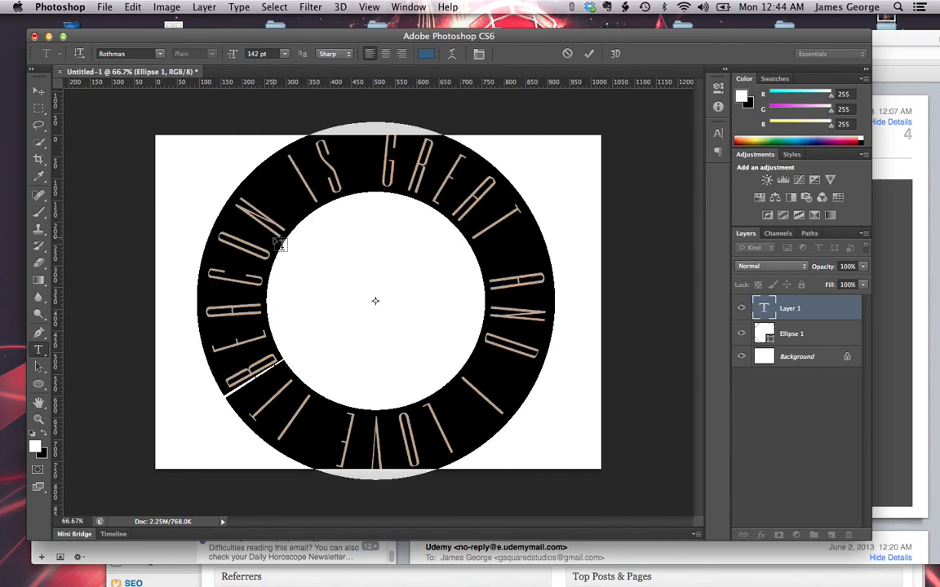
key(super+alt+shift+comma)
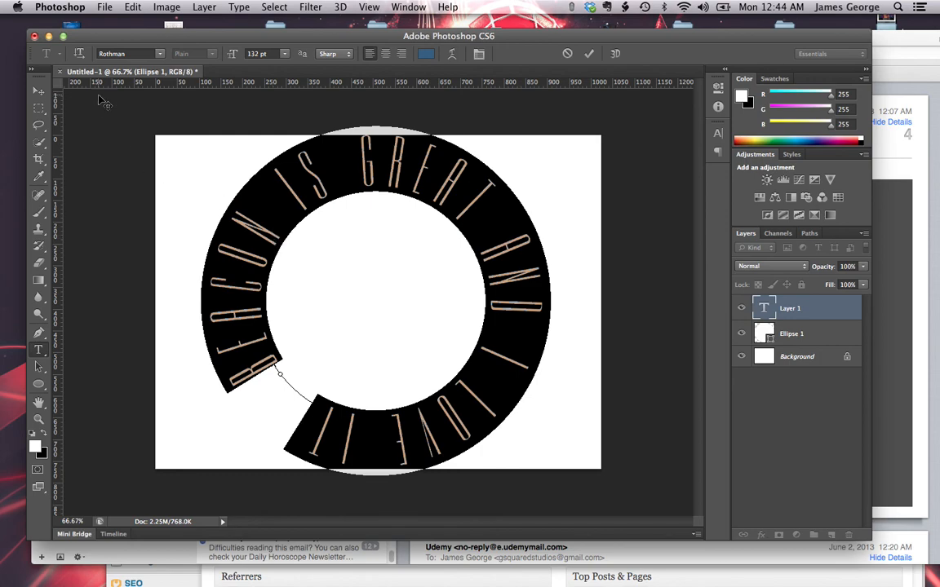
click(36, 92)
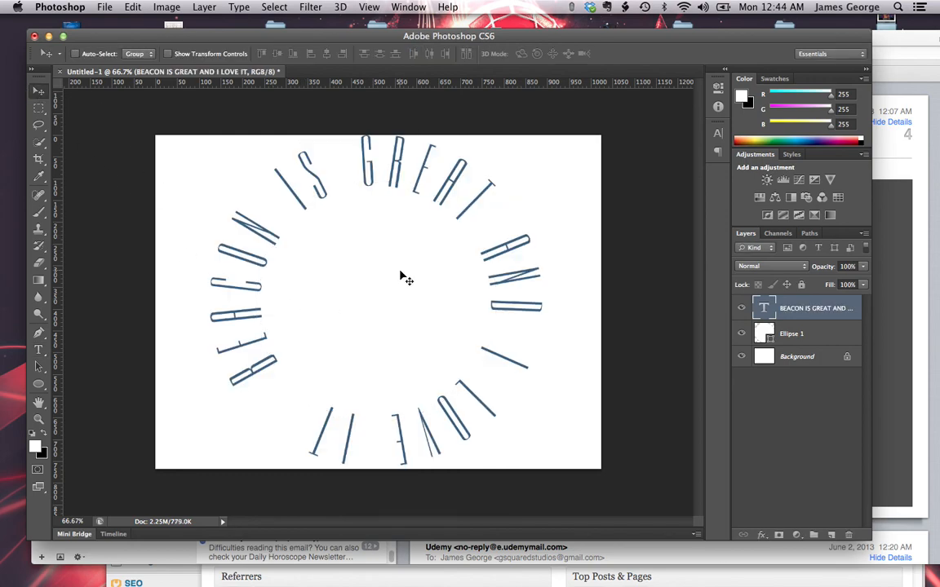